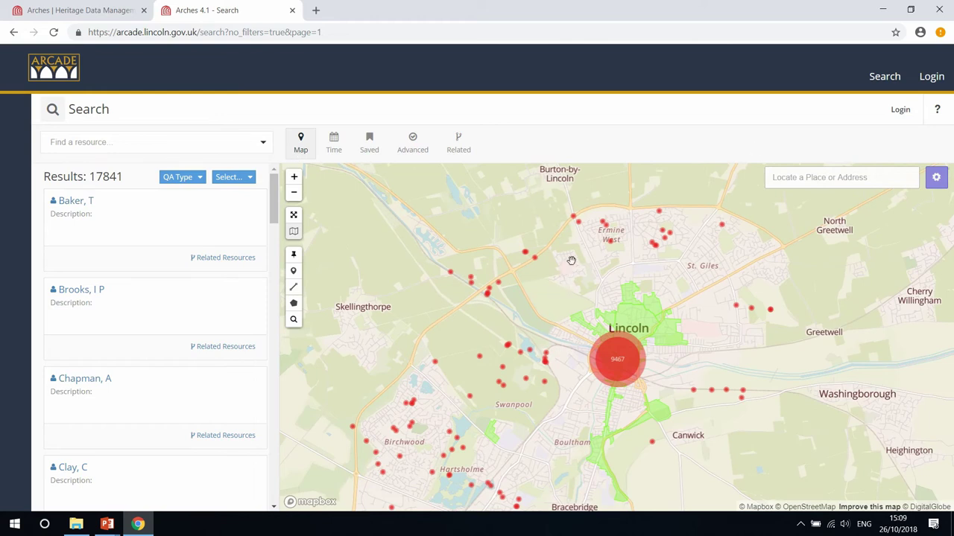
# Examine how the resources are distributed on the map across the Lincoln region and the city centre conservation area
pyautogui.scroll(-2, 571, 270)
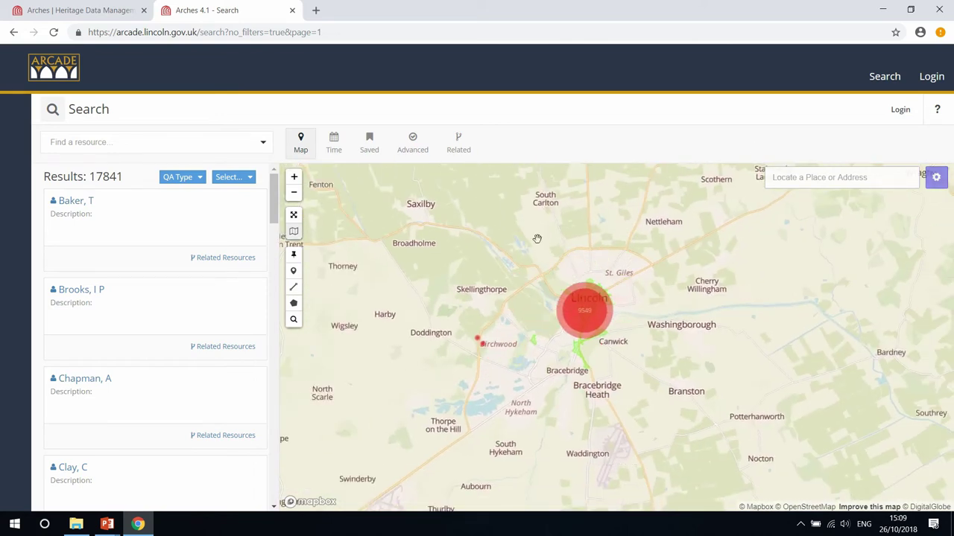
pyautogui.scroll(-1, 538, 241)
pyautogui.scroll(-2, 669, 332)
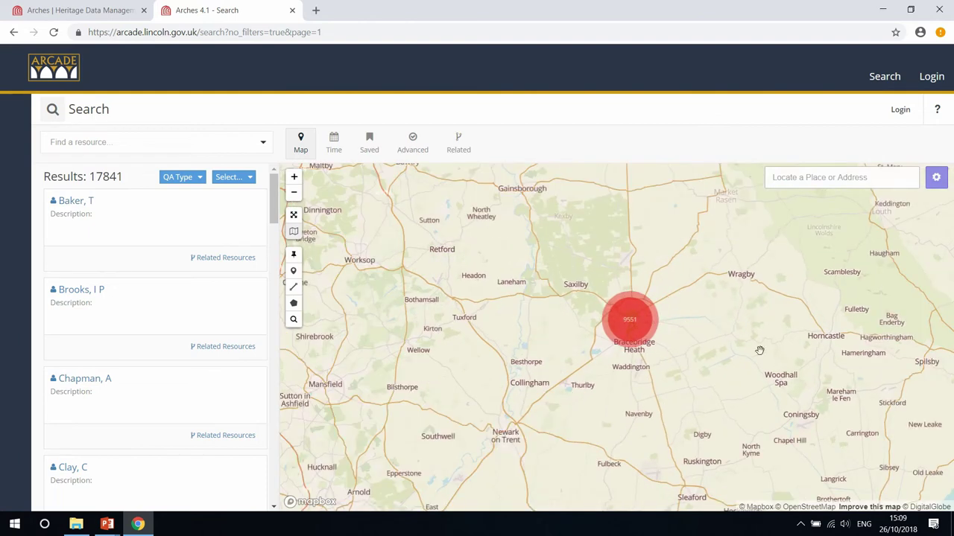
pyautogui.scroll(5, 651, 332)
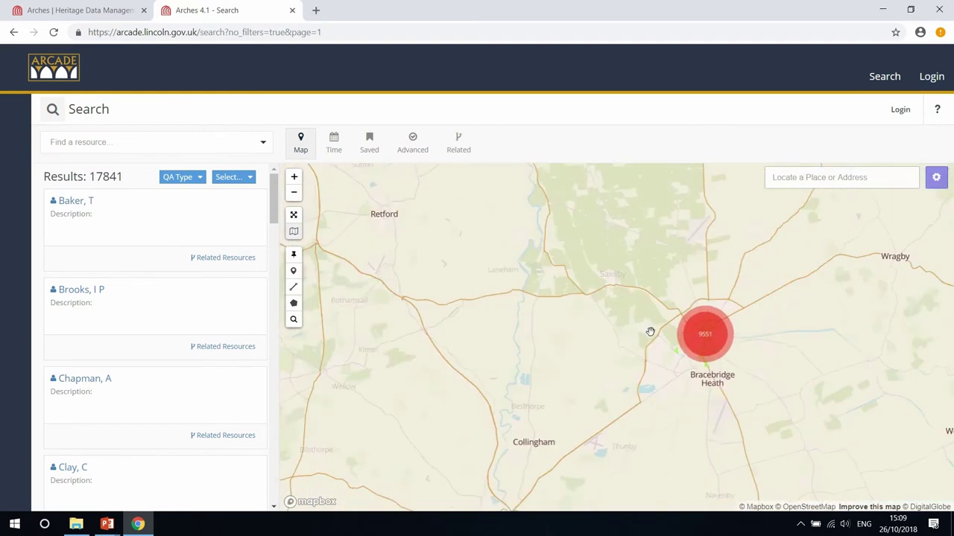
pyautogui.scroll(8, 650, 332)
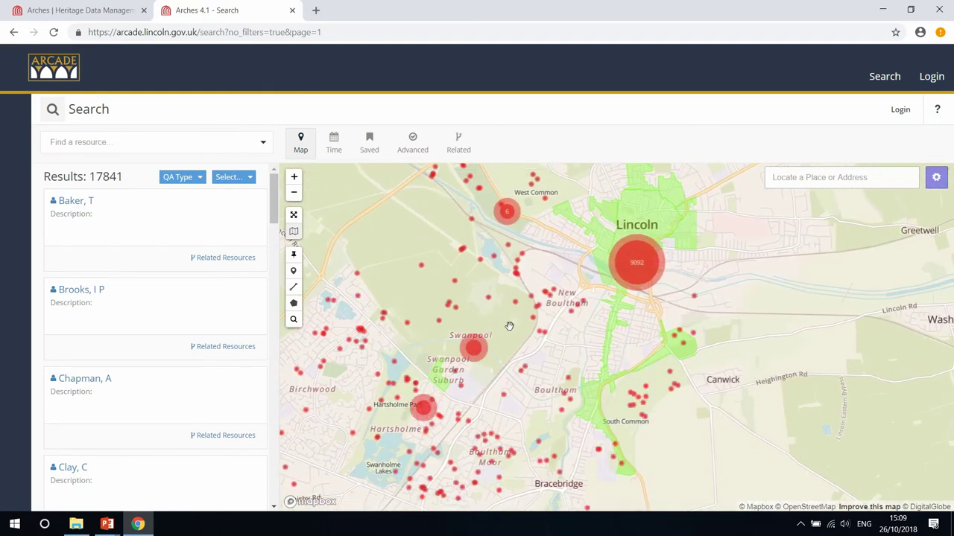
pyautogui.scroll(3, 588, 318)
pyautogui.moveTo(577, 323); pyautogui.dragTo(551, 414)
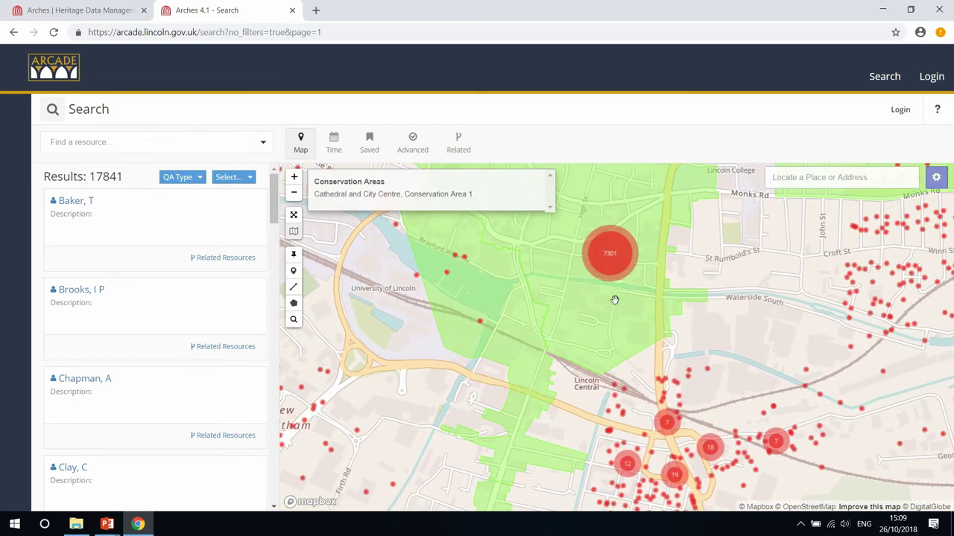
# Search the resources for "pub" and filter the results by the Pub (COMMERCIAL) concept
pyautogui.click(216, 148)
pyautogui.write('pu')
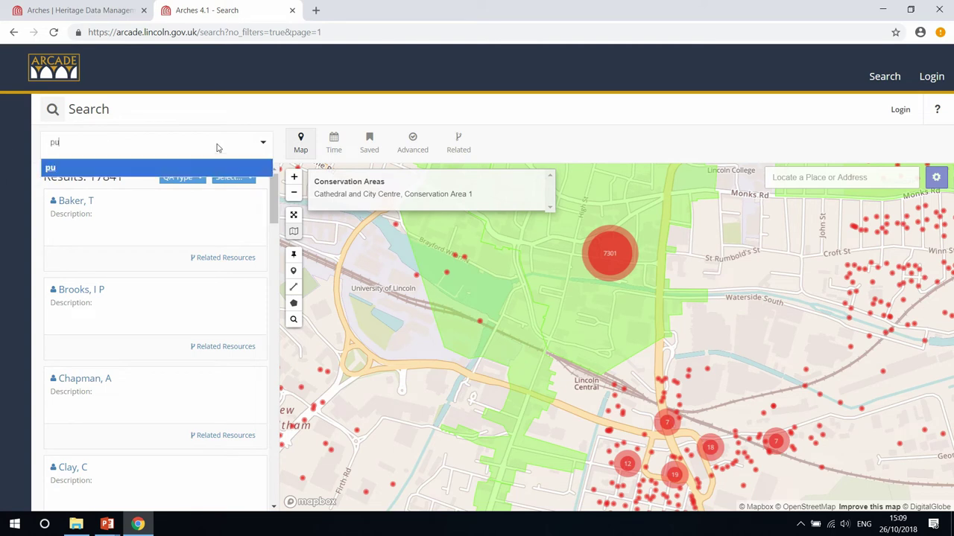
pyautogui.write('b')
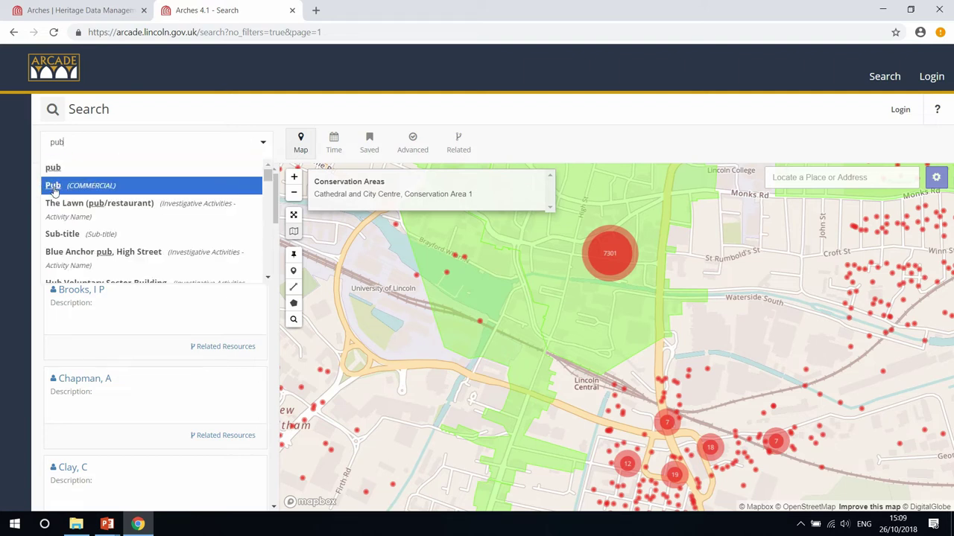
pyautogui.click(53, 187)
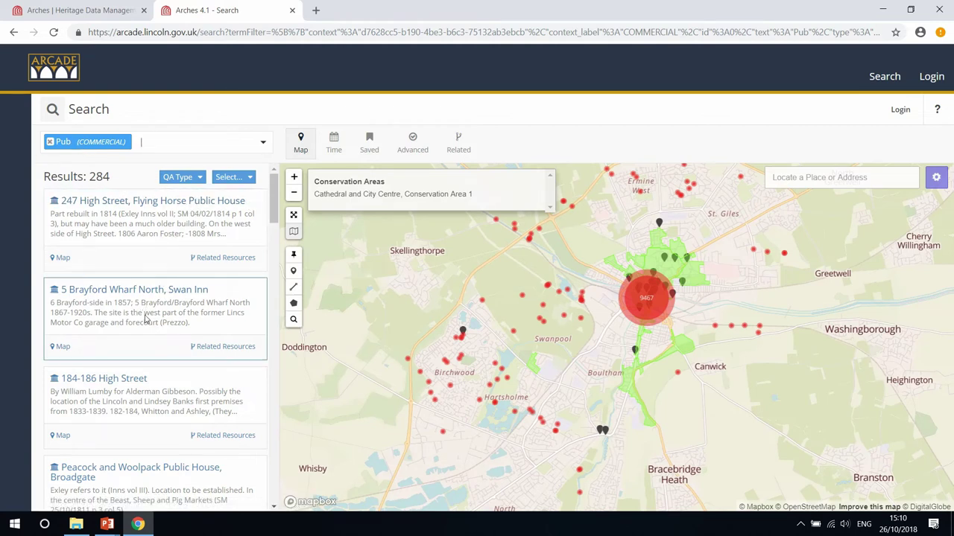
pyautogui.click(798, 371)
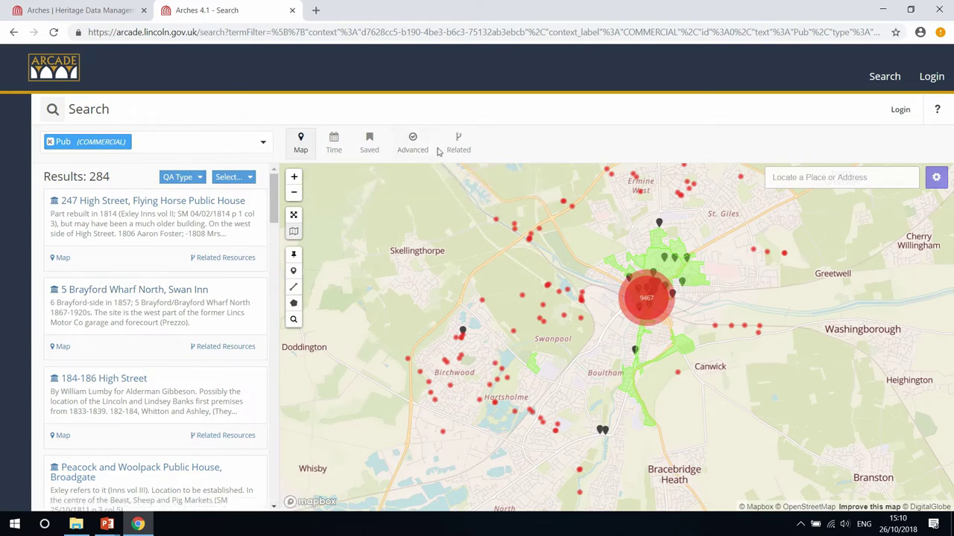
# Review the date types in the time filter and set a custom date range starting from 2018-10-25
pyautogui.click(333, 145)
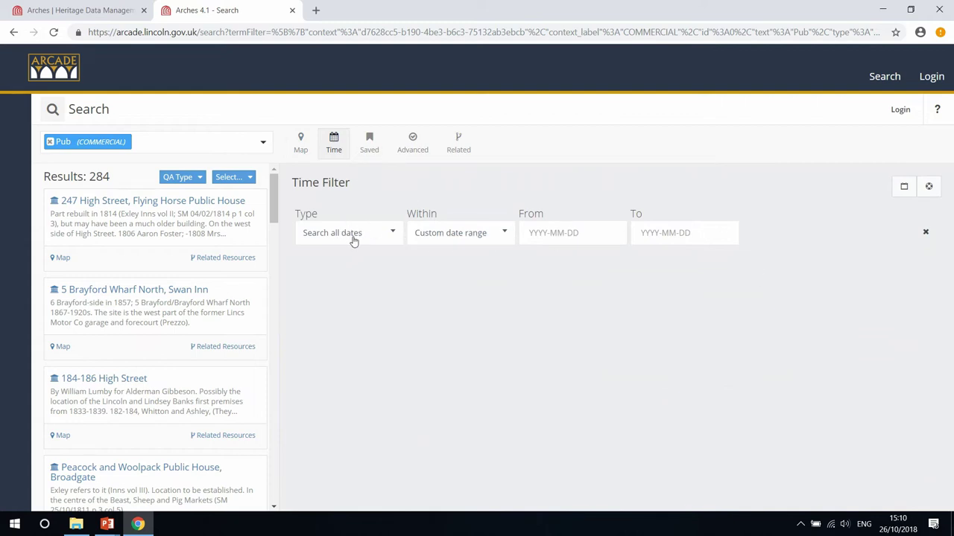
pyautogui.click(389, 240)
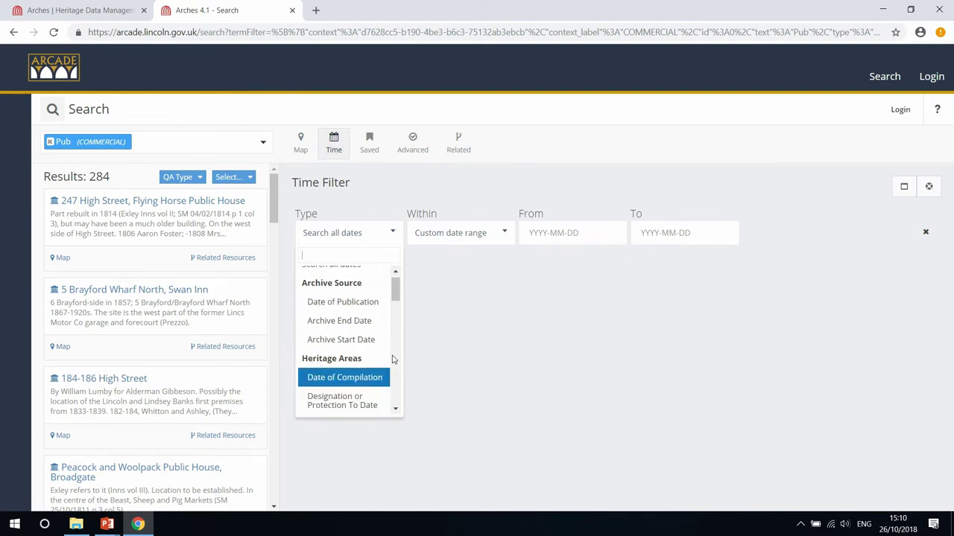
pyautogui.moveTo(396, 289); pyautogui.dragTo(466, 236)
pyautogui.click(501, 238)
pyautogui.click(535, 237)
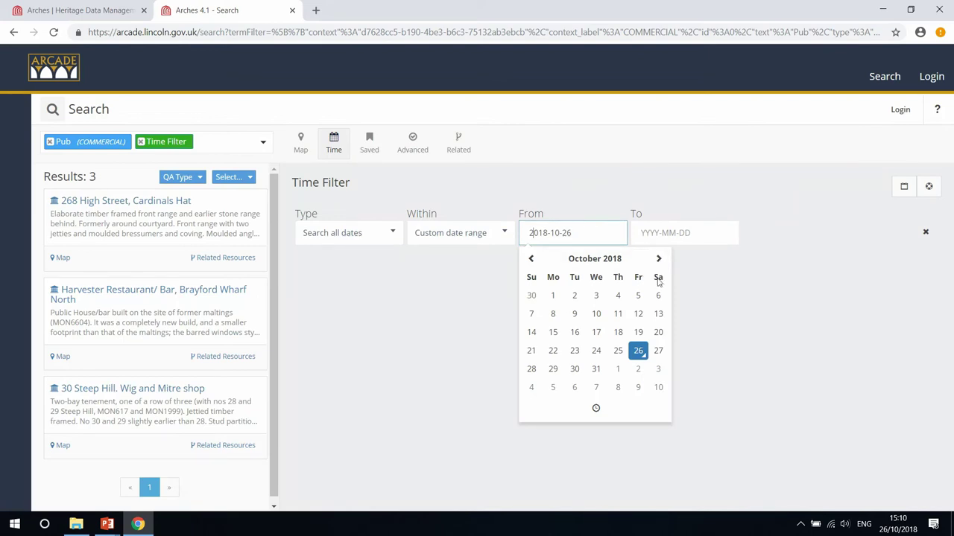
pyautogui.click(619, 351)
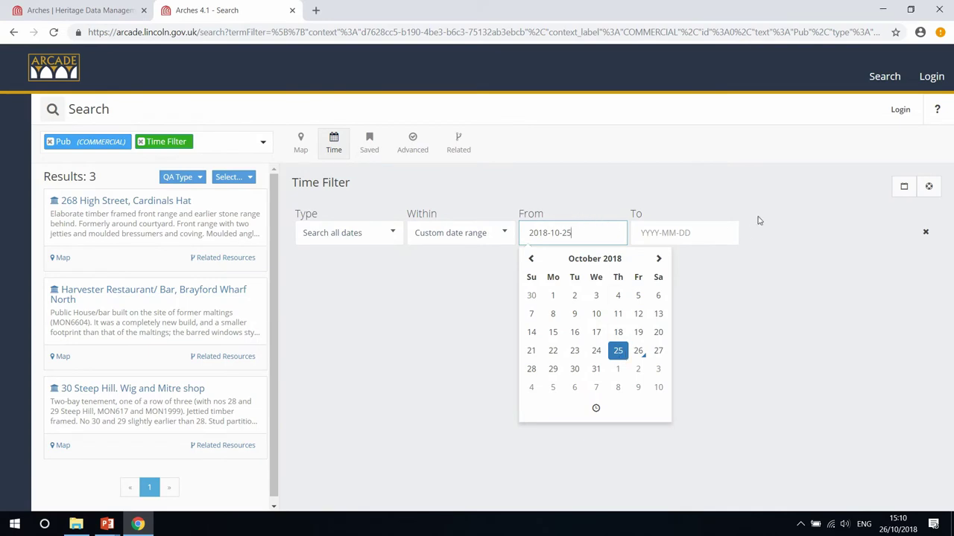
# Use the Time Wheel to filter the pub results to the century 200 - 300
pyautogui.click(928, 186)
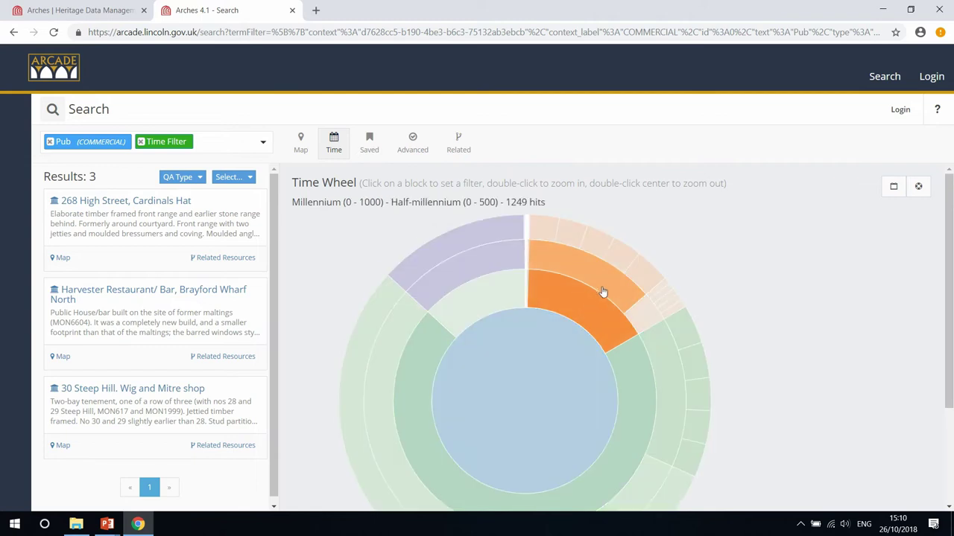
pyautogui.scroll(-1, 597, 301)
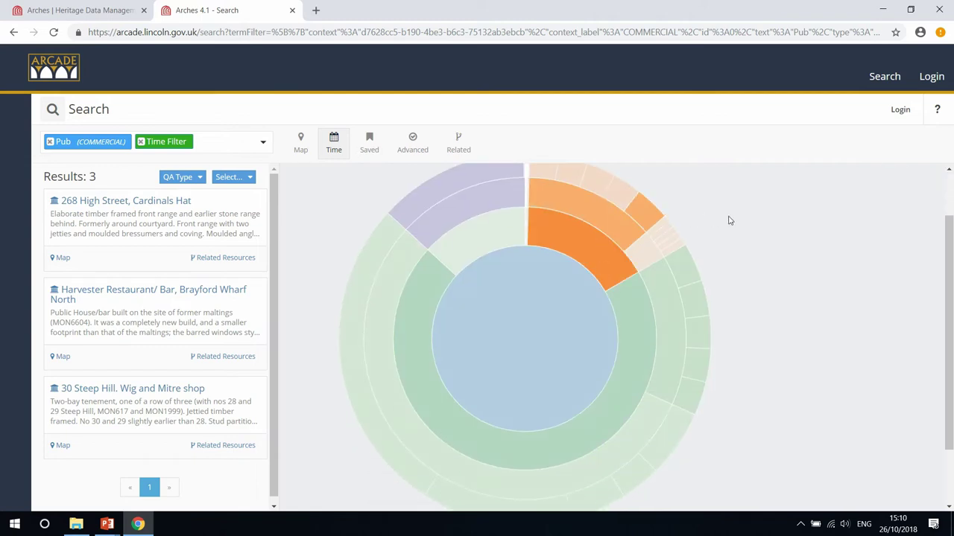
pyautogui.scroll(1, 821, 216)
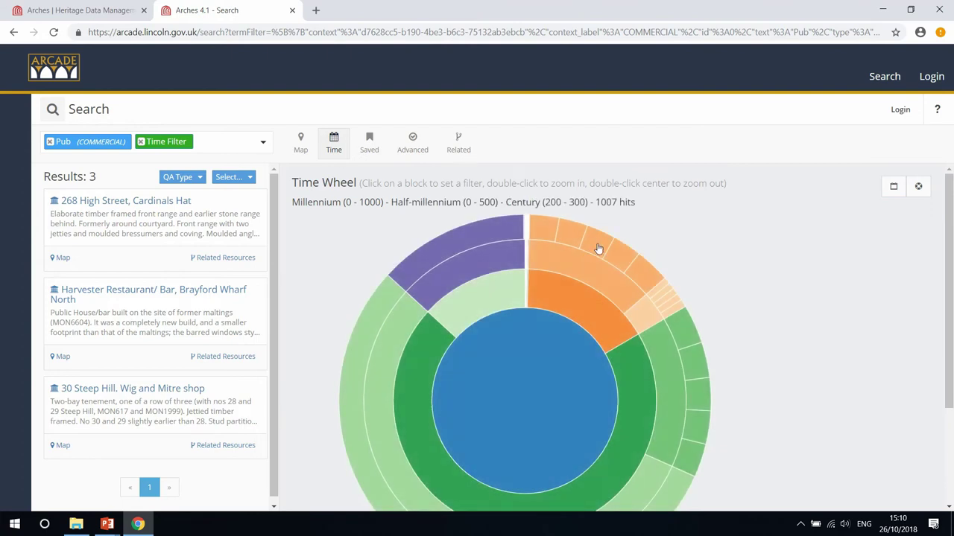
pyautogui.click(598, 248)
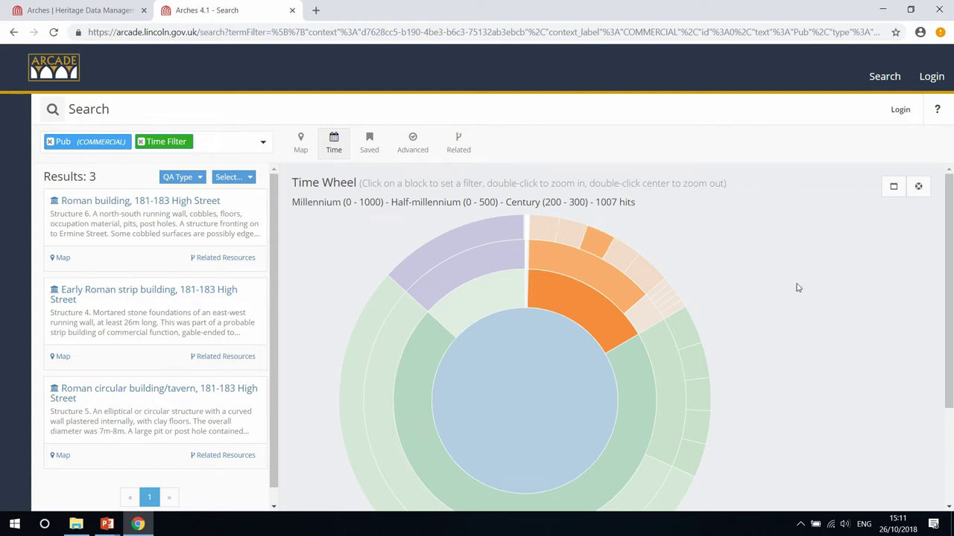
pyautogui.moveTo(950, 239); pyautogui.dragTo(950, 269)
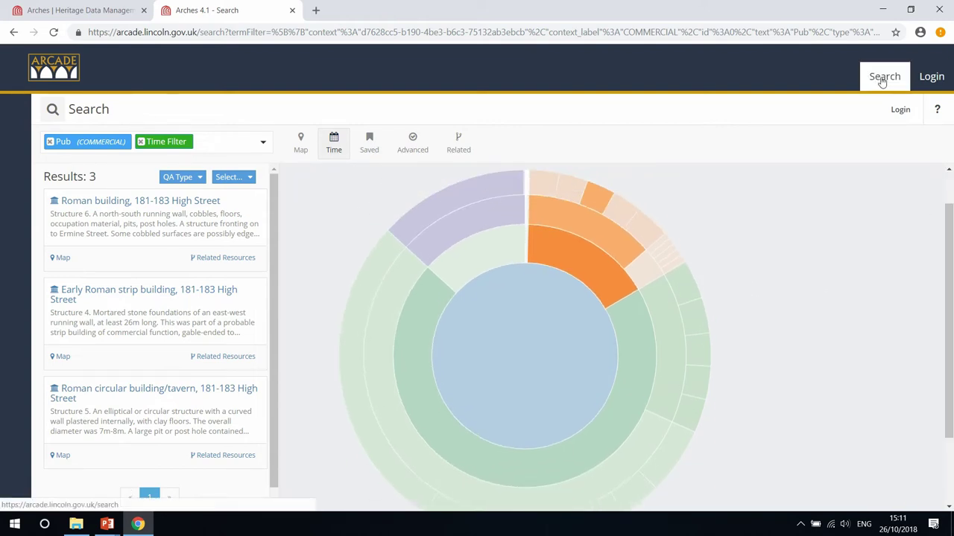
# Start a fresh search without filters and filter the resources by the Pub (COMMERCIAL) concept
pyautogui.click(882, 80)
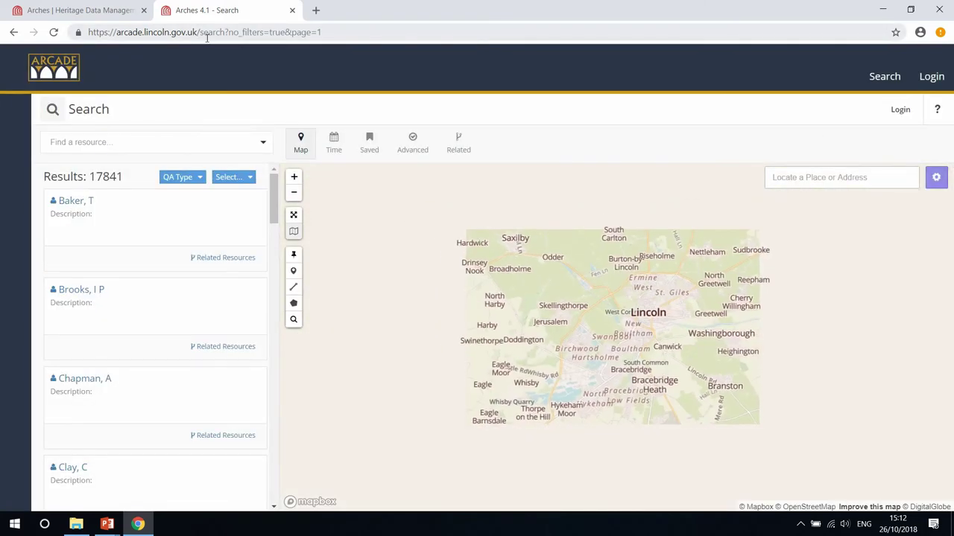
pyautogui.scroll(-2, 564, 447)
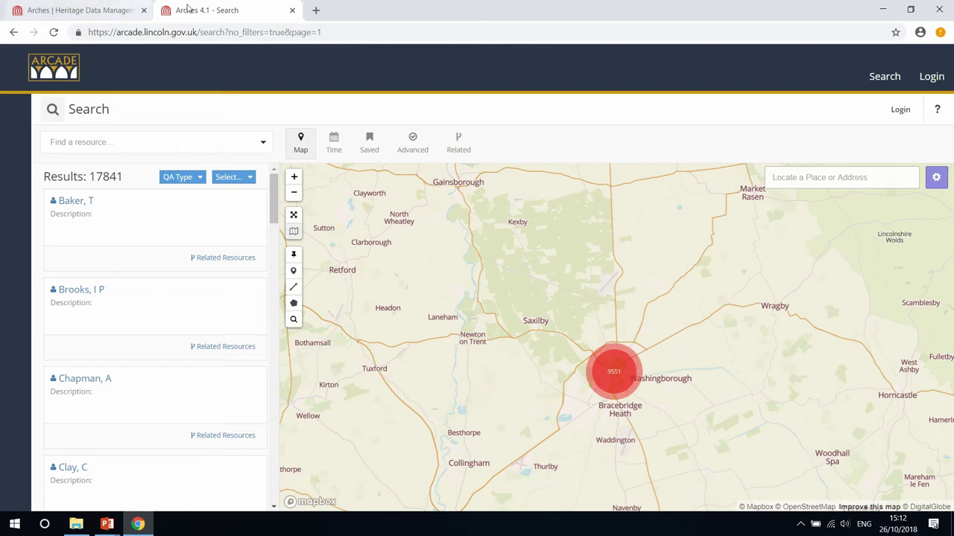
pyautogui.scroll(-2, 436, 263)
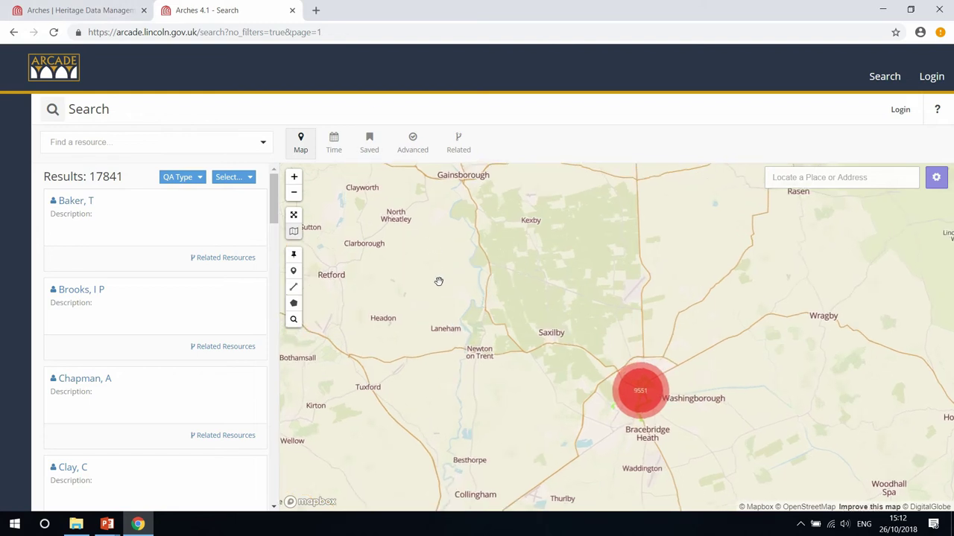
pyautogui.click(91, 146)
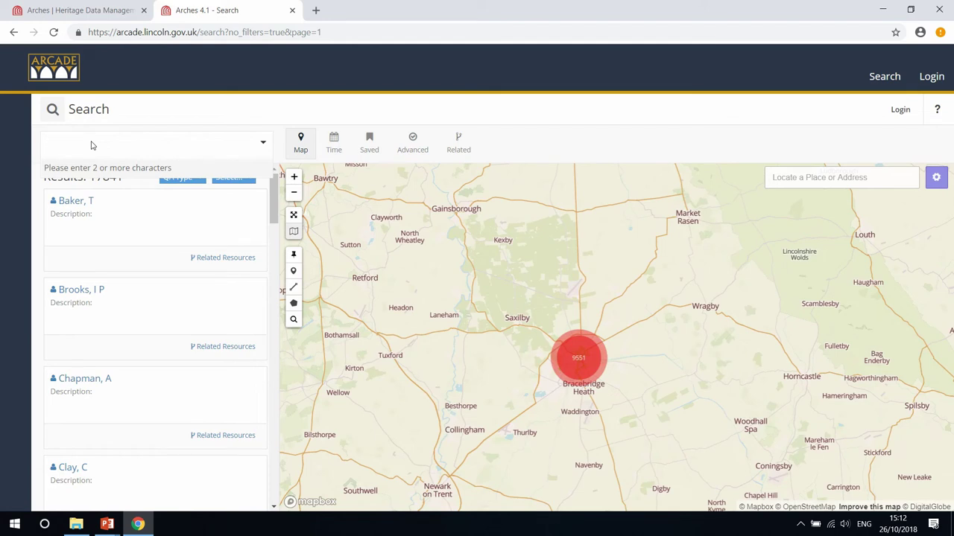
pyautogui.write('pub')
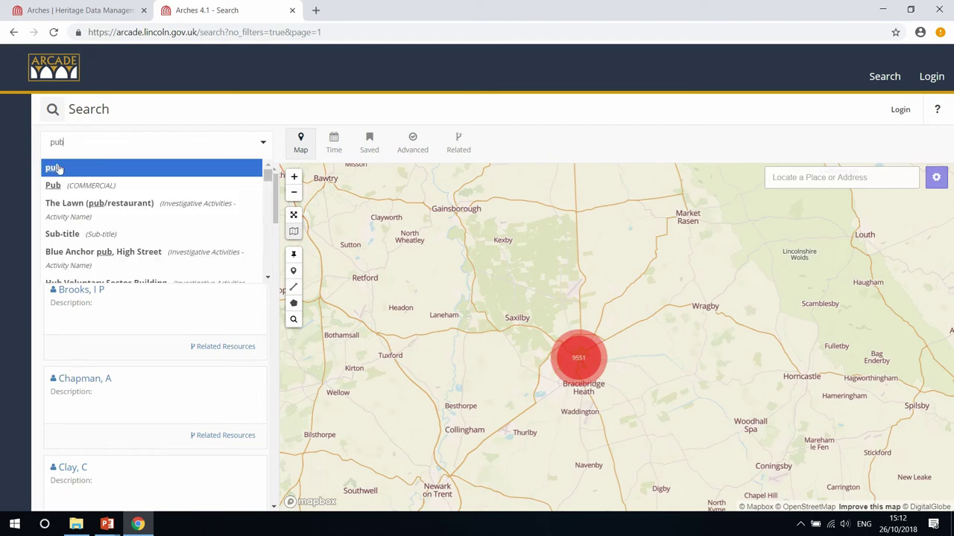
pyautogui.click(52, 185)
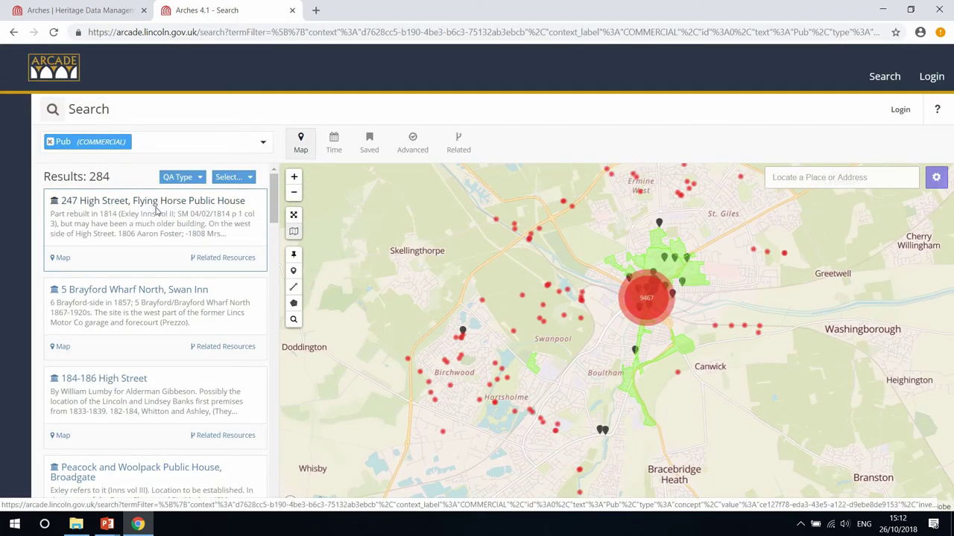
# Open the related resources graph of 247 High Street, Flying Horse Public House and inspect its relations
pyautogui.click(209, 261)
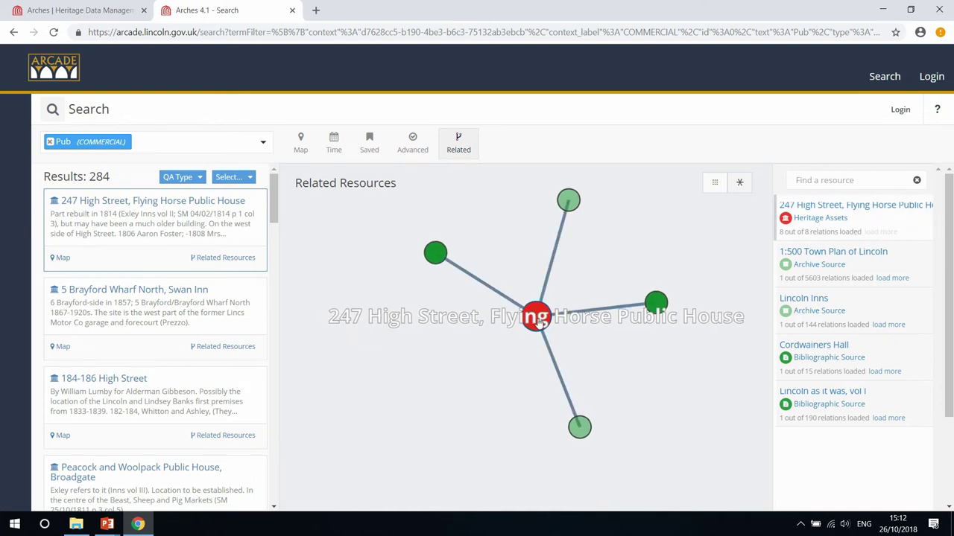
pyautogui.moveTo(613, 311)
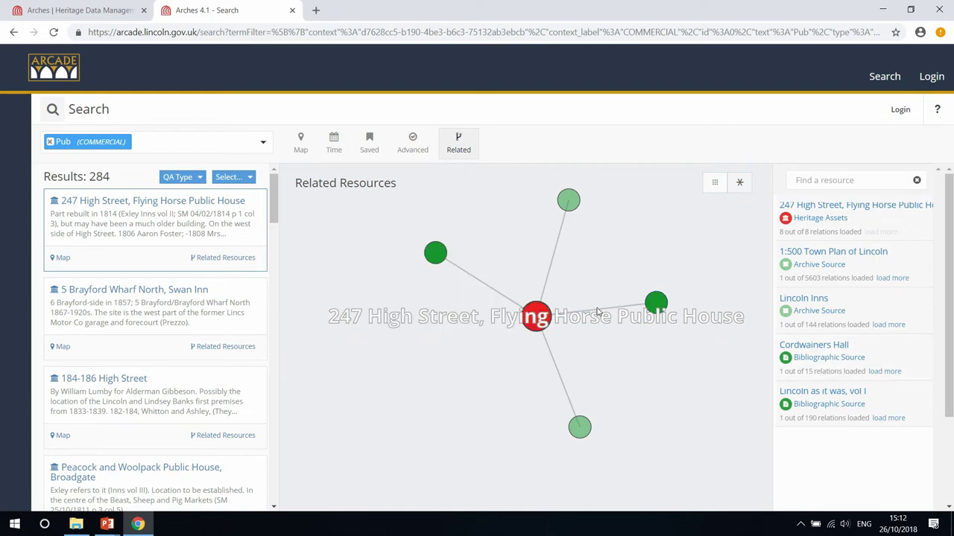
pyautogui.moveTo(598, 314)
pyautogui.moveTo(561, 383)
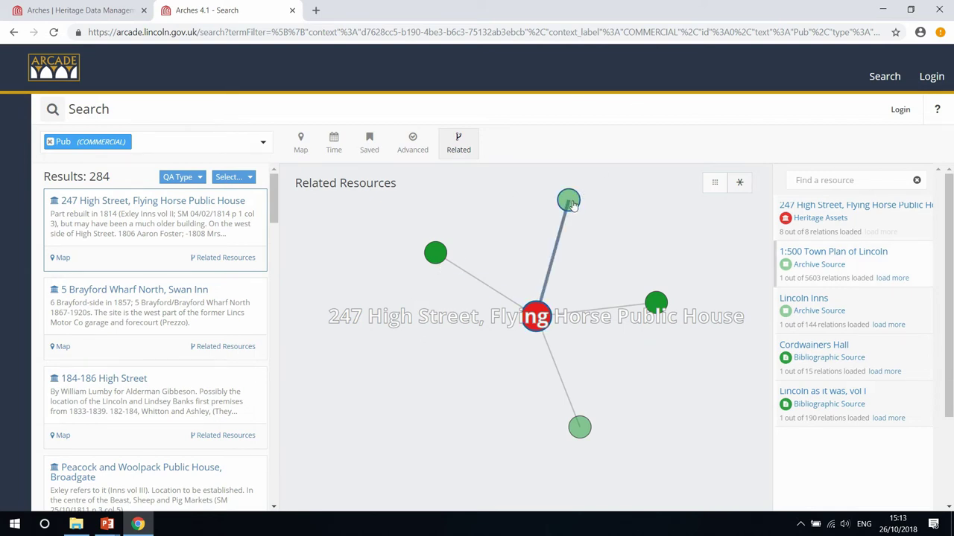
# Expand the 1:500 Town Plan of Lincoln node in the graph to load its own related resources
pyautogui.scroll(5, 571, 204)
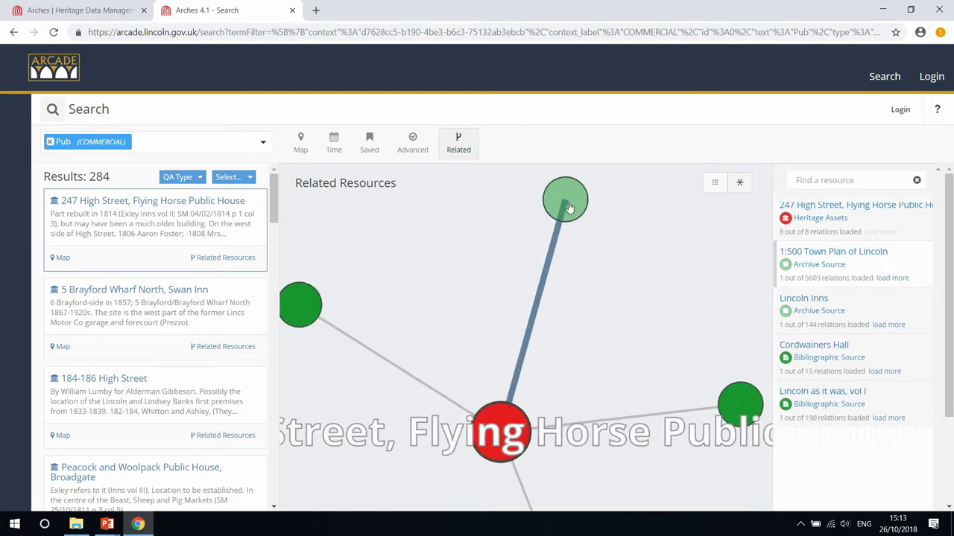
pyautogui.click(567, 205)
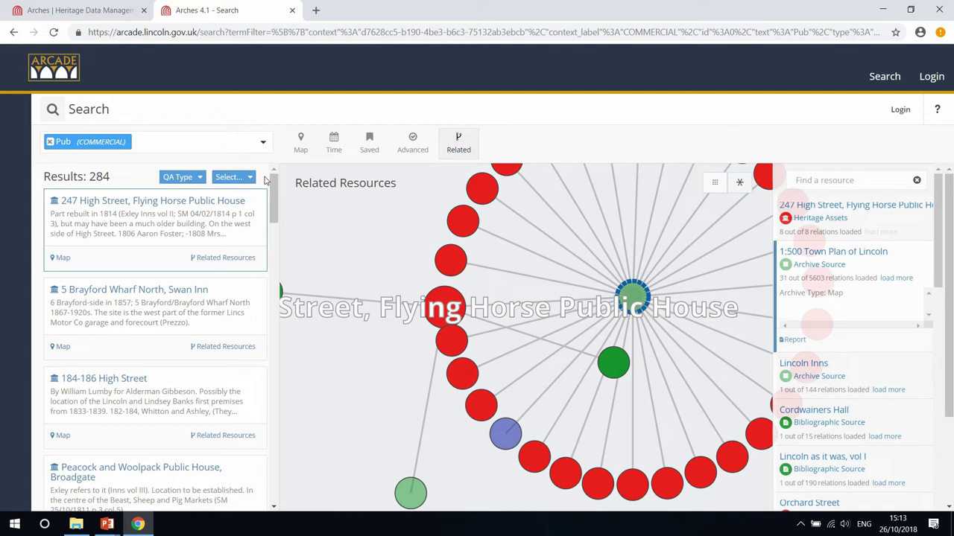
pyautogui.scroll(-3, 271, 177)
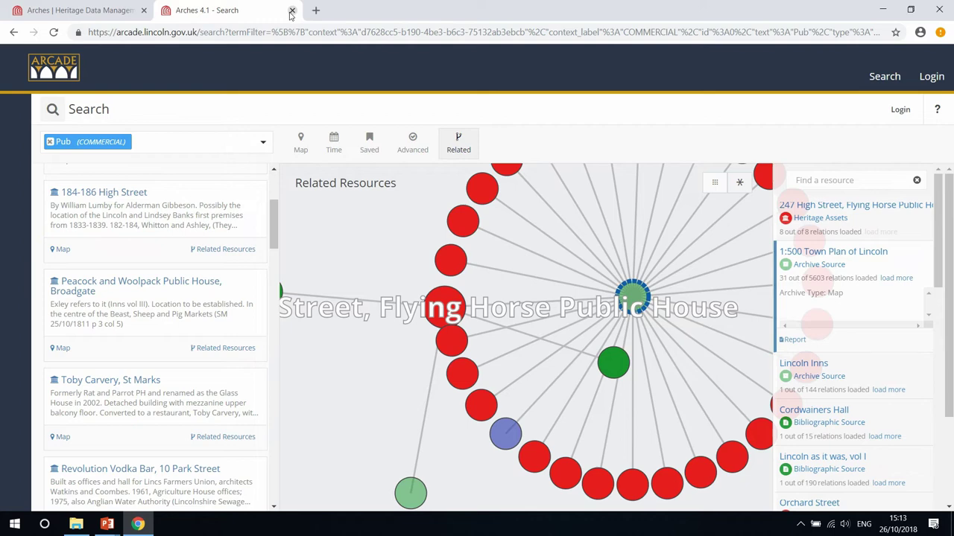
# Switch to the Arches heritage data site and sign in as admin, entering the account password
pyautogui.click(96, 10)
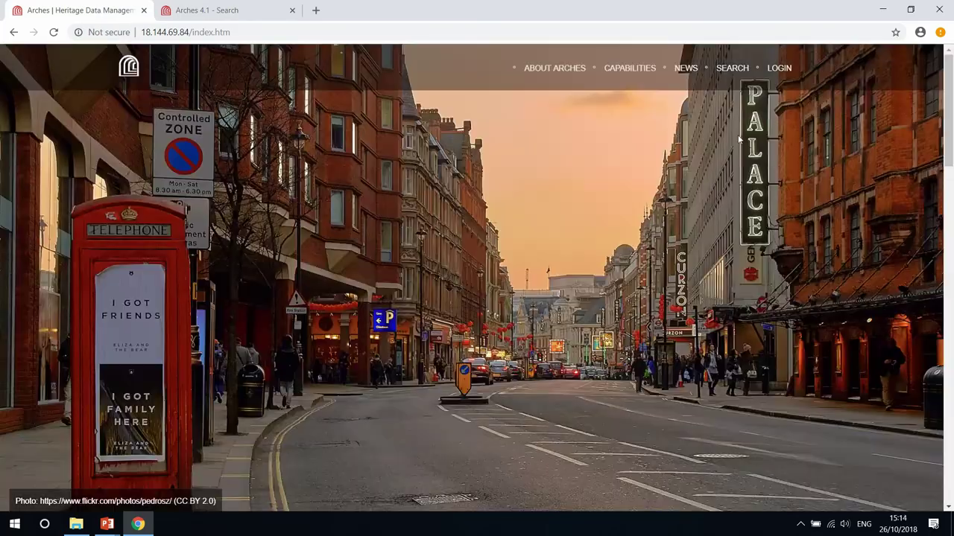
pyautogui.click(780, 69)
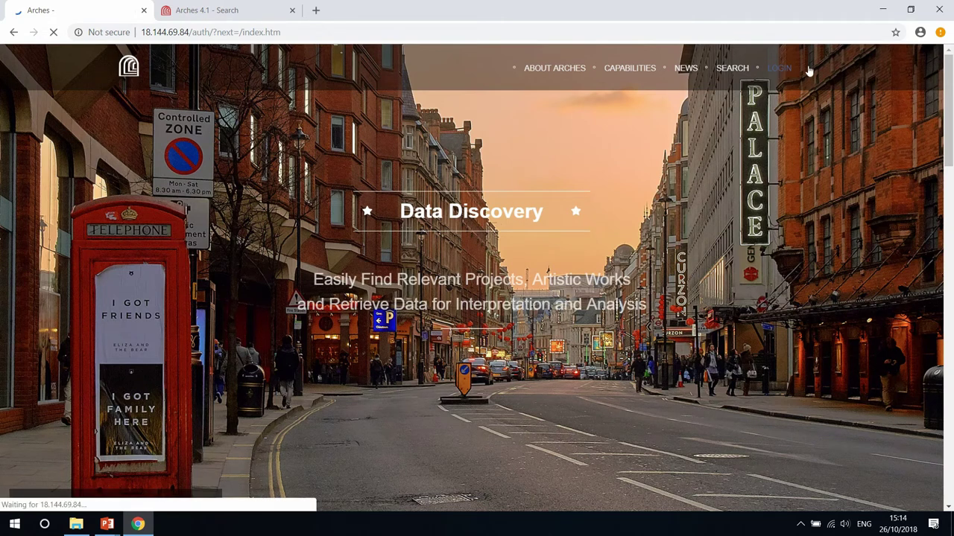
pyautogui.write('admin')
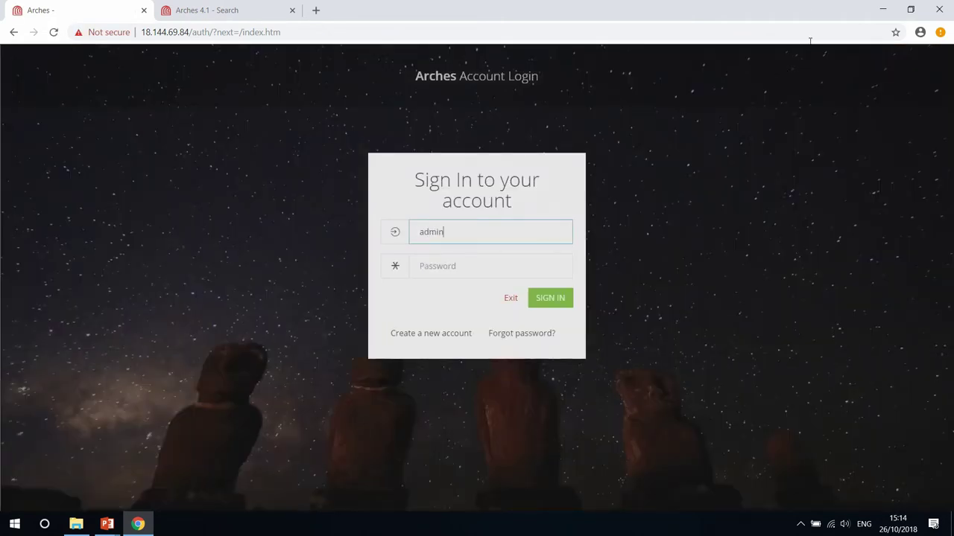
pyautogui.click(429, 262)
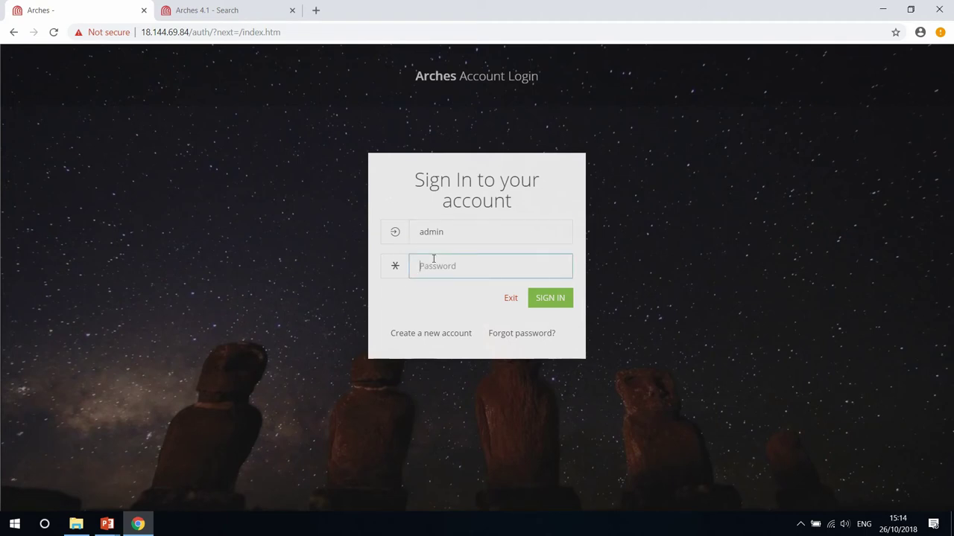
pyautogui.write('a')
pyautogui.click(568, 303)
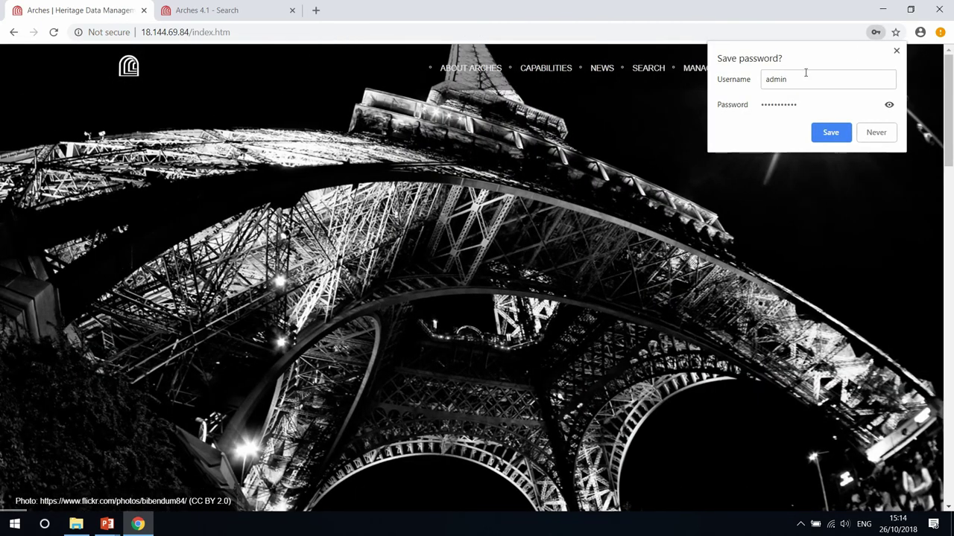
# Decline saving the password and open the Generic Birth branch's graph in Arches Designer
pyautogui.click(877, 134)
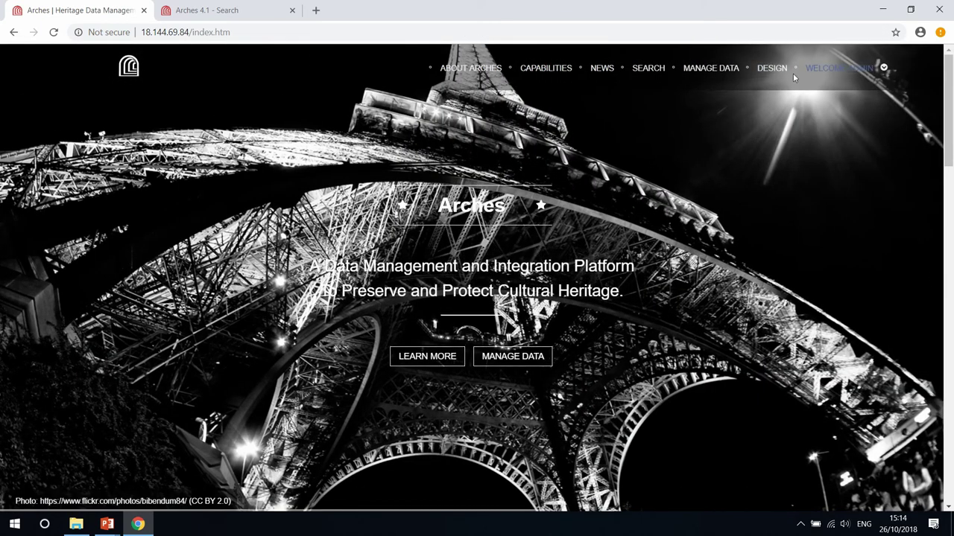
pyautogui.click(766, 74)
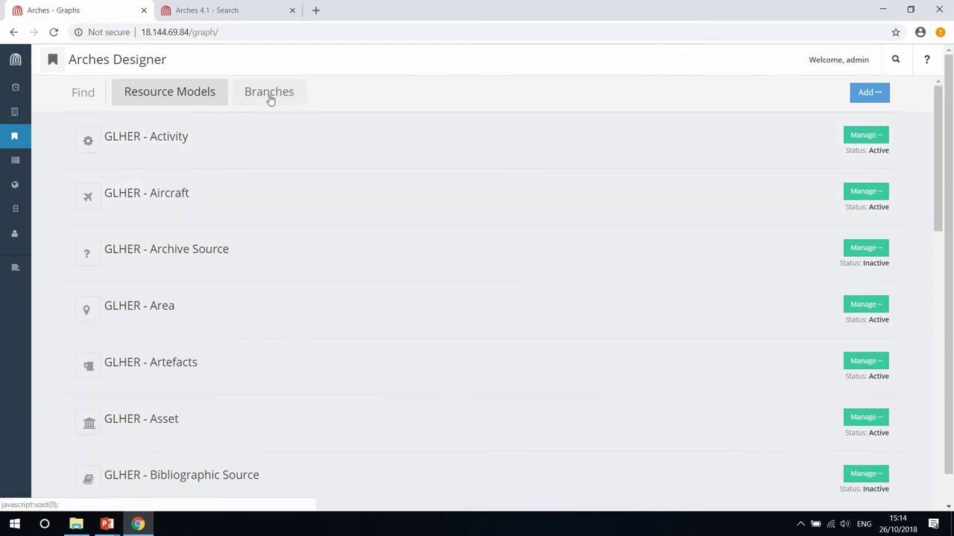
pyautogui.moveTo(18, 104)
pyautogui.click(282, 93)
pyautogui.scroll(-5, 251, 230)
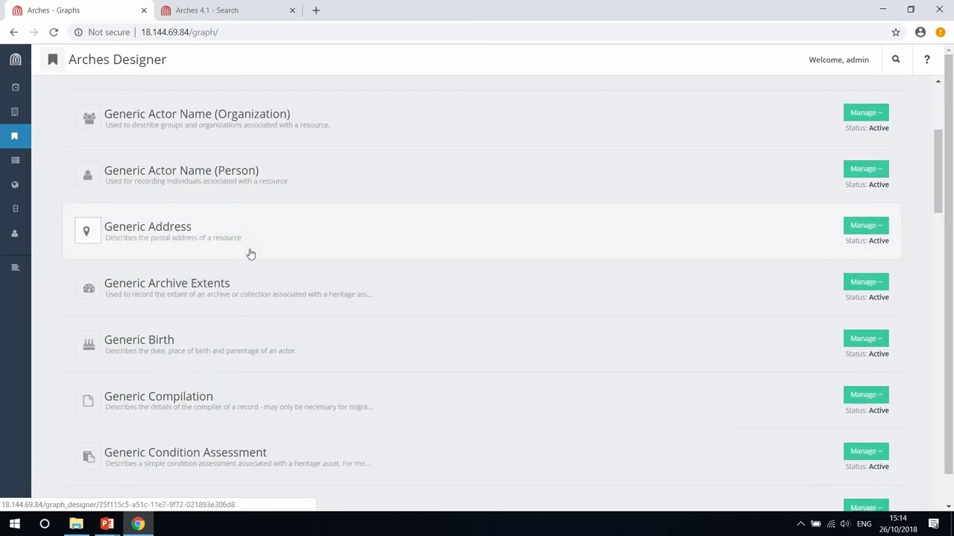
pyautogui.scroll(-1, 251, 319)
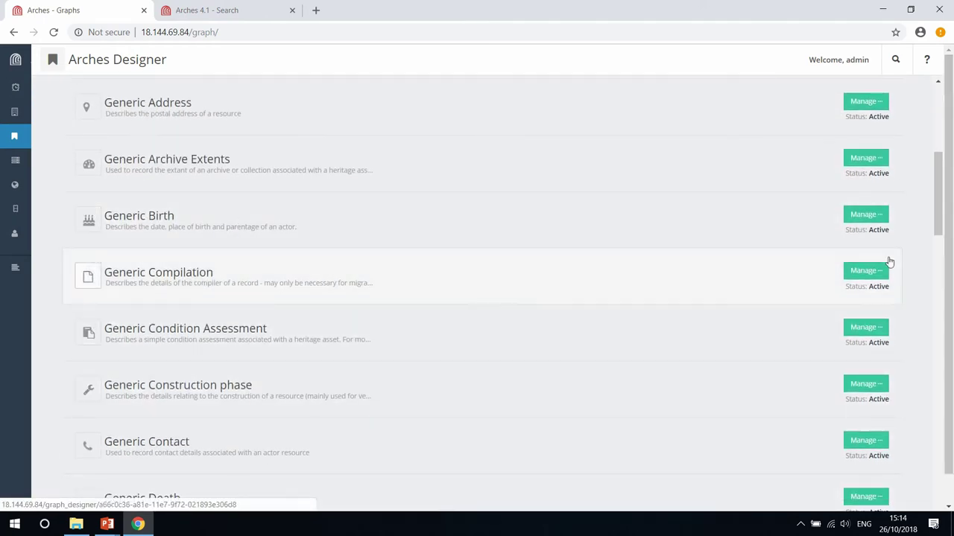
pyautogui.click(875, 217)
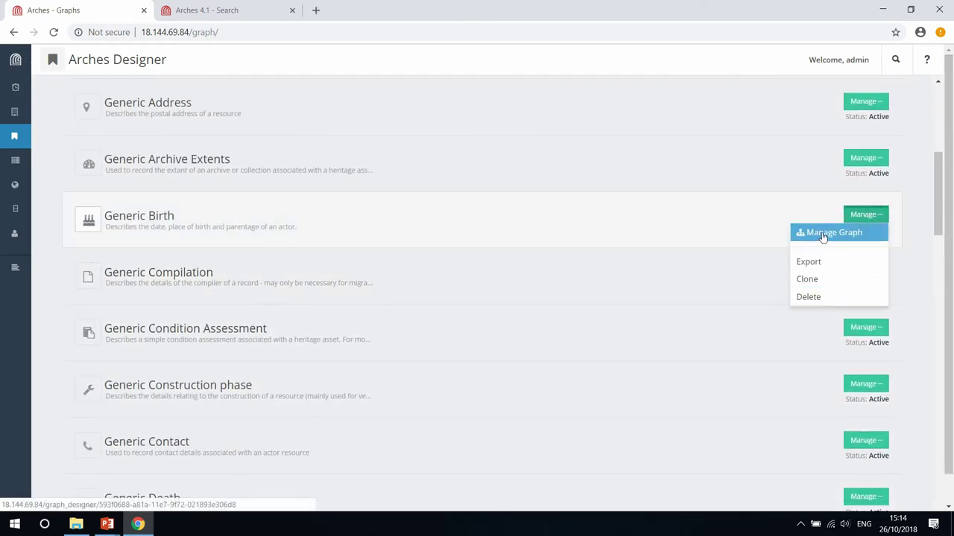
pyautogui.click(857, 232)
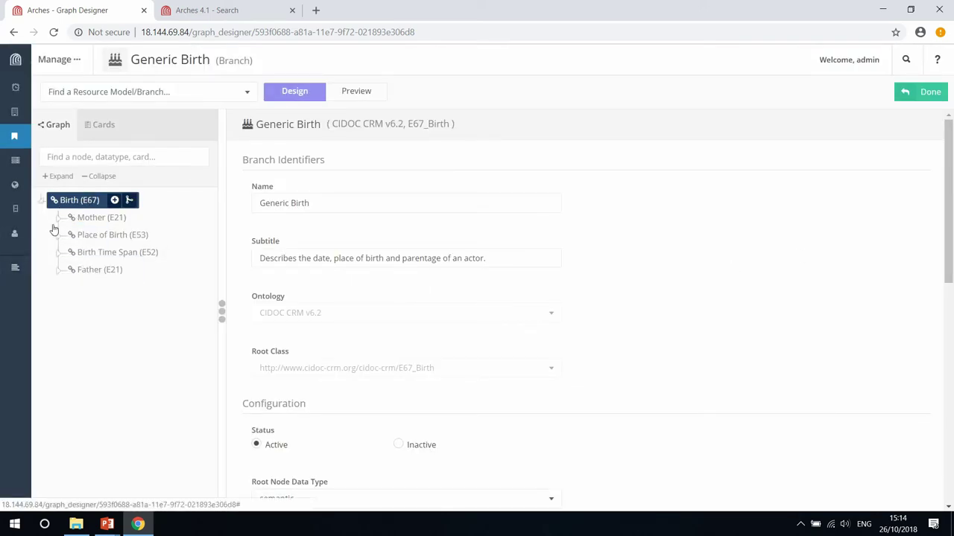
# Expand the Mother, Place of Birth, Birth Time Span and Father nodes of the Birth graph
pyautogui.click(57, 220)
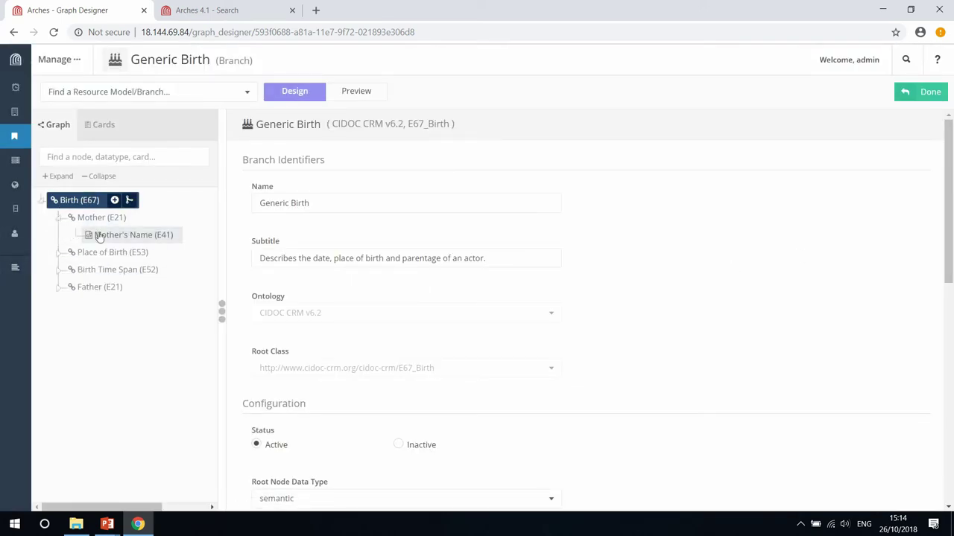
pyautogui.click(57, 254)
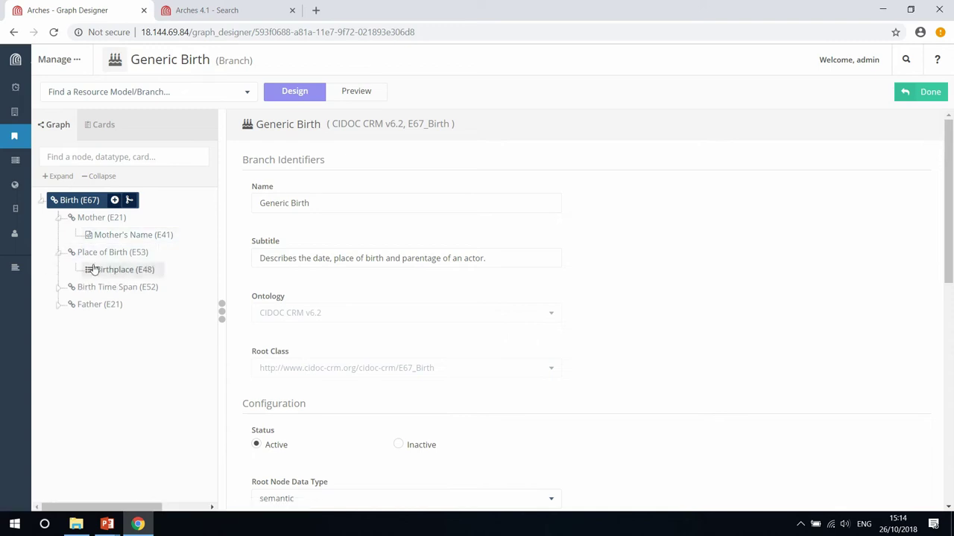
pyautogui.click(57, 289)
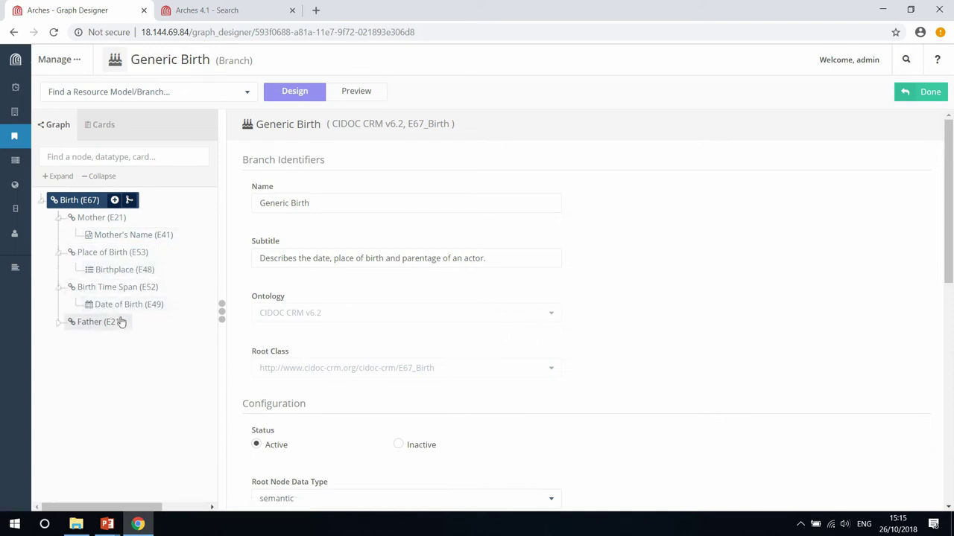
pyautogui.click(57, 325)
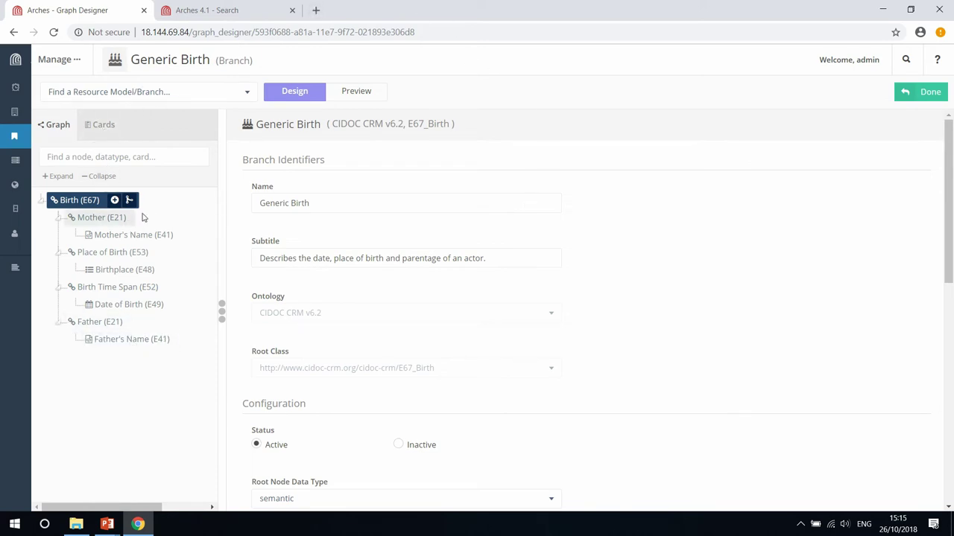
# Preview the Generic Birth branch as a graph, and view its data entry card
pyautogui.click(365, 99)
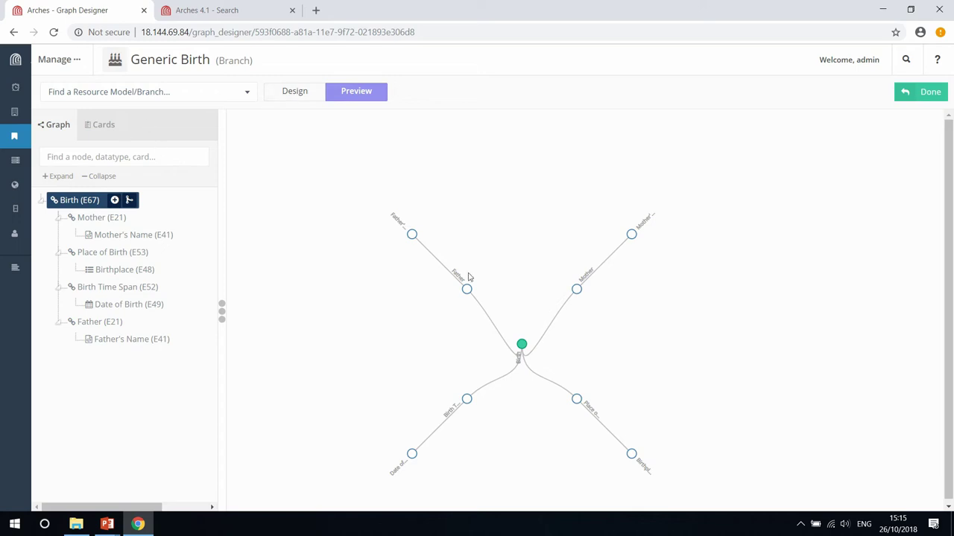
pyautogui.click(105, 126)
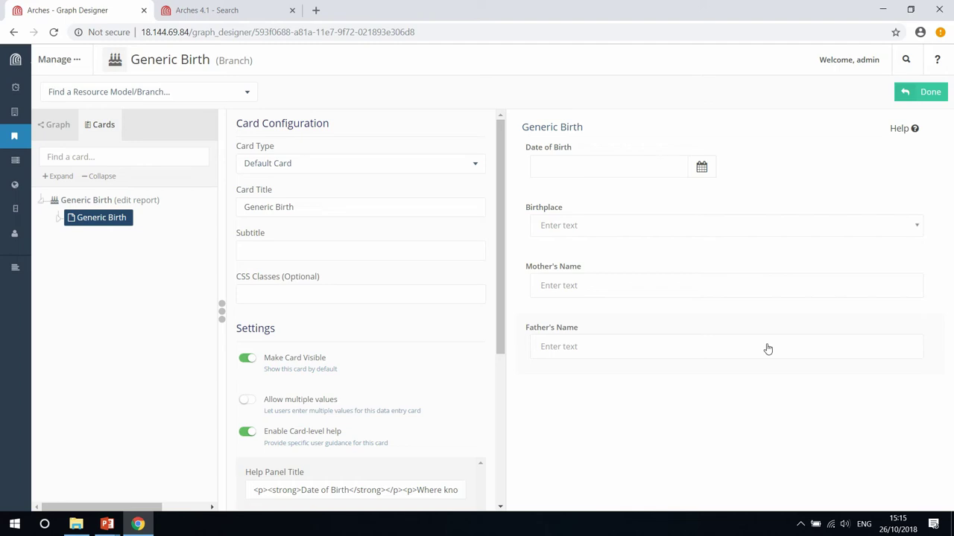
# Return to the resource models and open the graph of Lincoln Actor - Person
pyautogui.moveTo(3, 111)
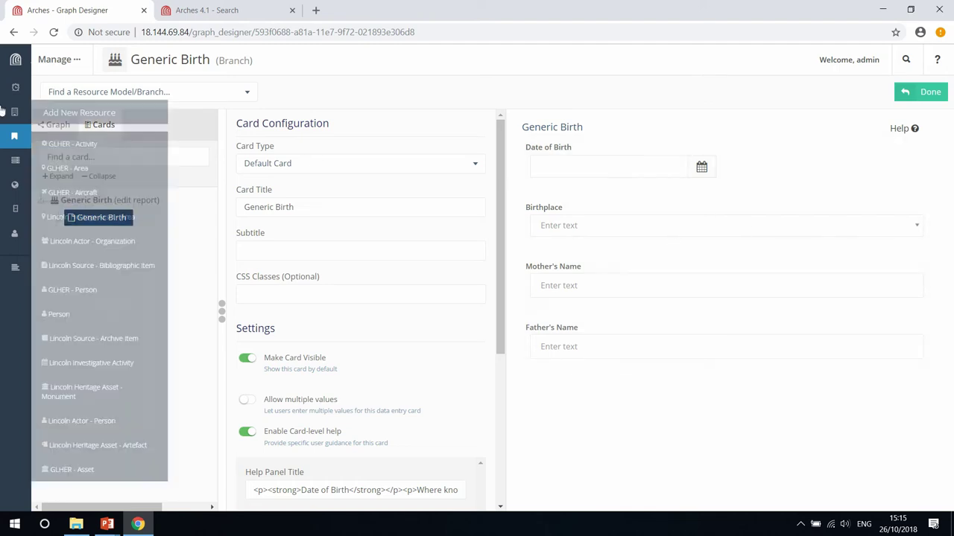
pyautogui.moveTo(47, 137)
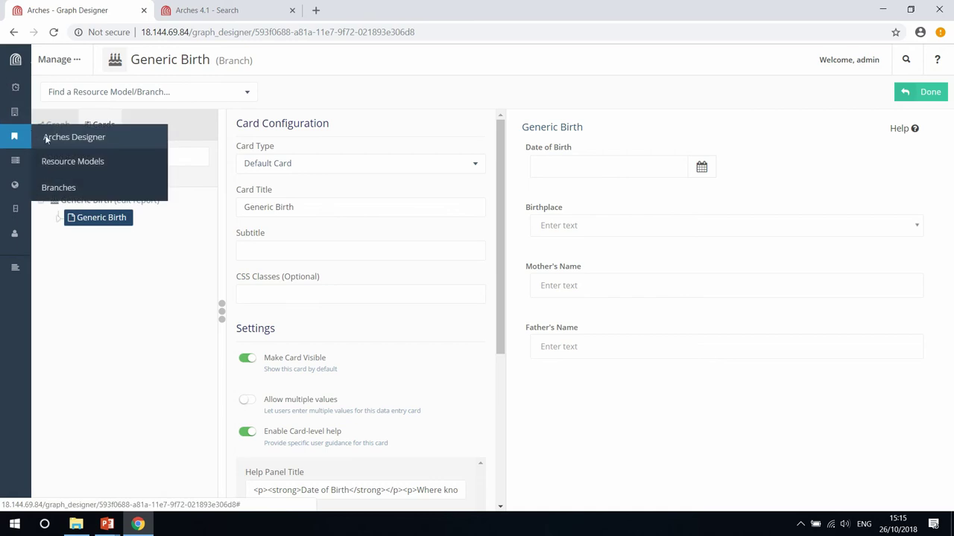
pyautogui.click(63, 161)
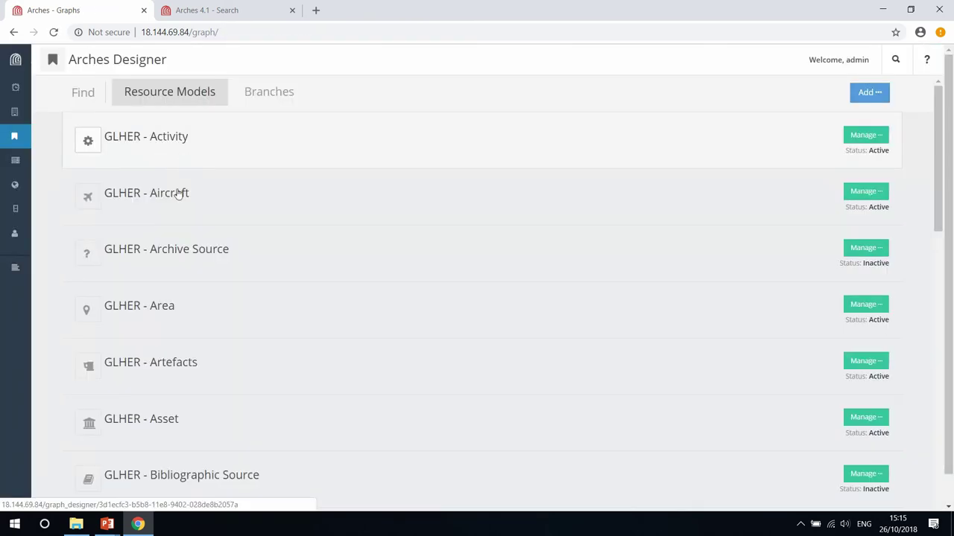
pyautogui.scroll(-8, 266, 347)
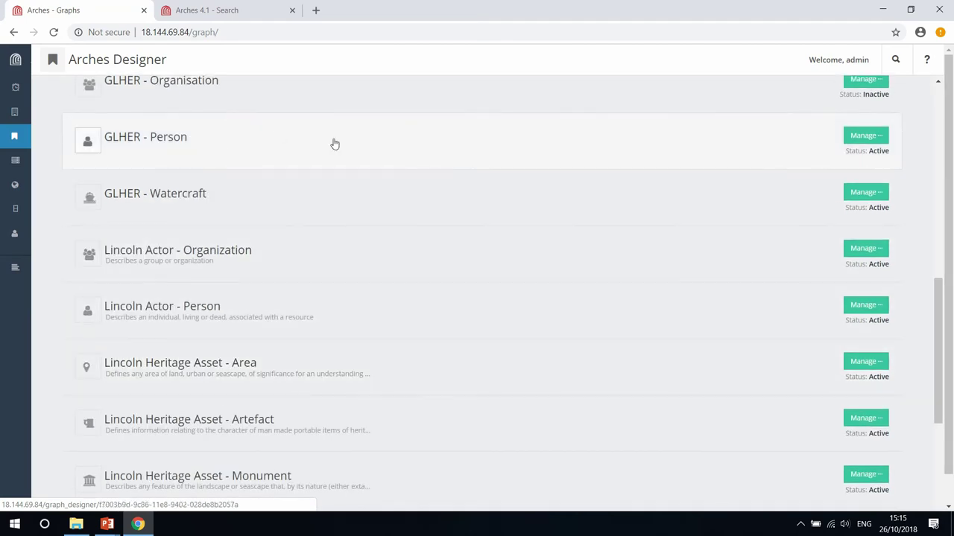
pyautogui.scroll(-3, 224, 308)
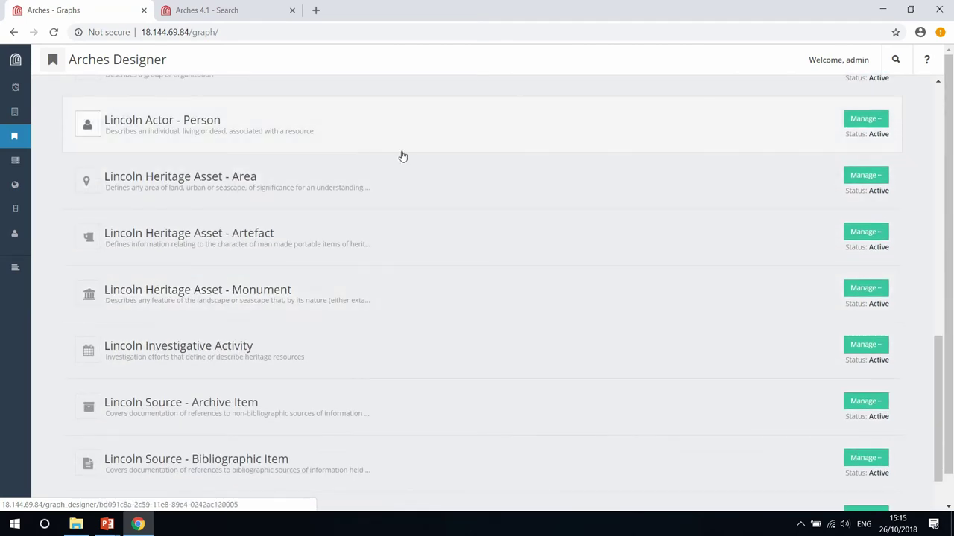
pyautogui.click(861, 125)
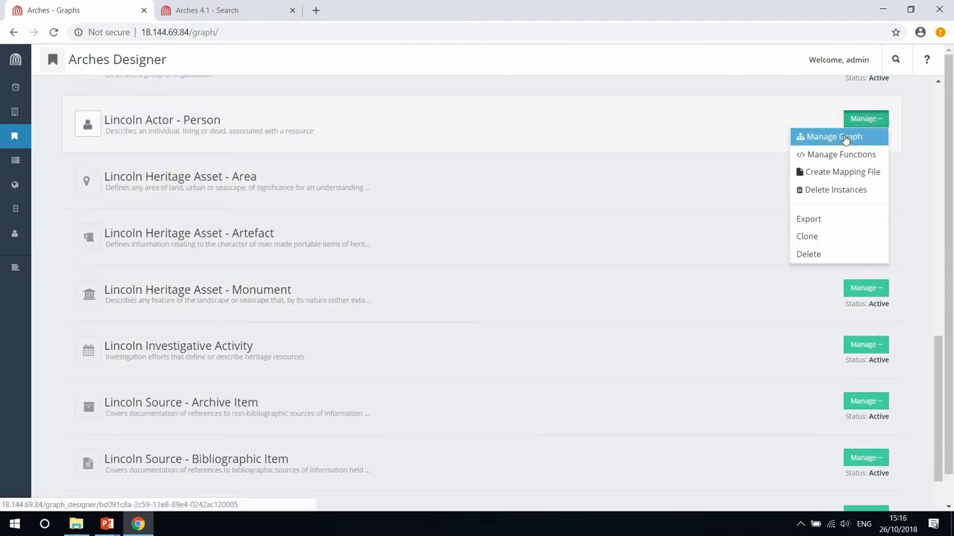
pyautogui.click(846, 140)
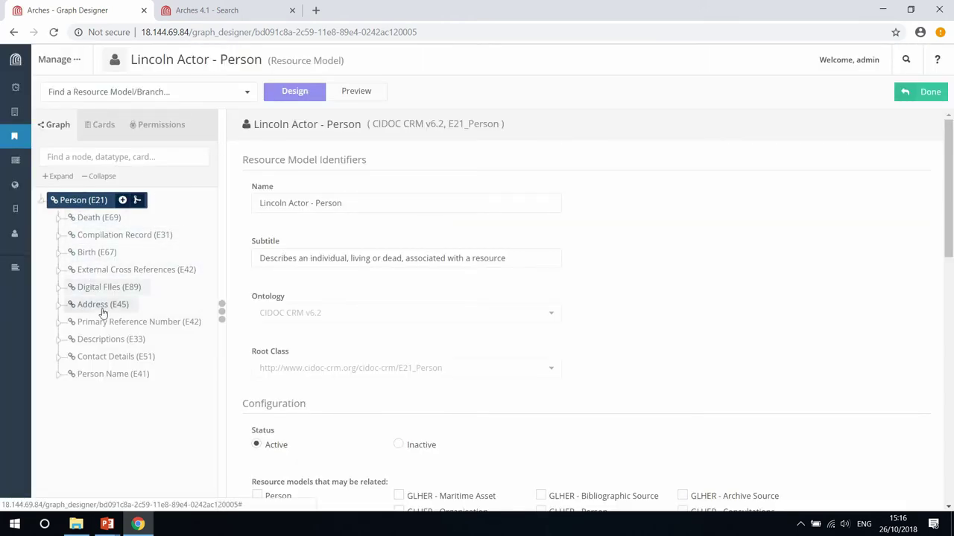
# Expand the Person Name node to view its settings, and display the Person Name card's data entry form
pyautogui.click(60, 375)
pyautogui.click(117, 381)
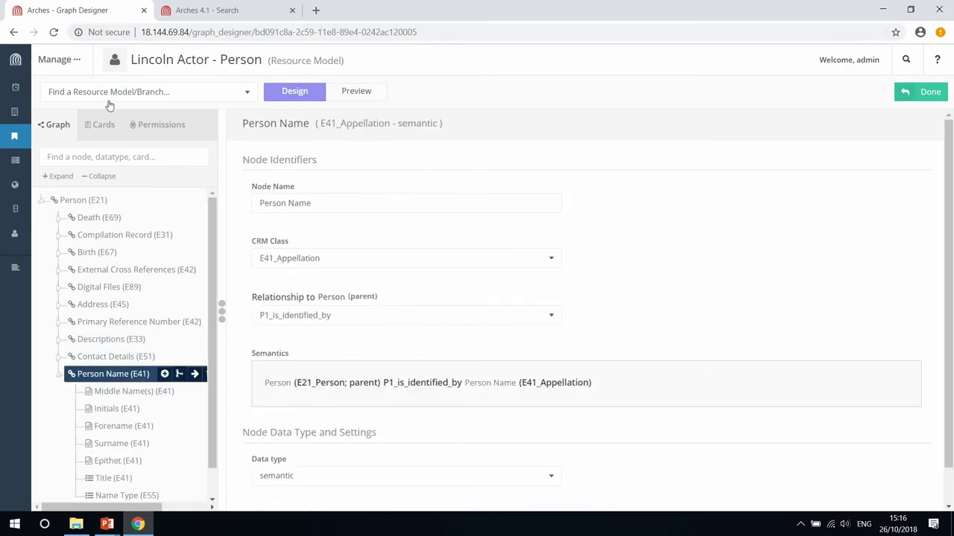
pyautogui.click(102, 127)
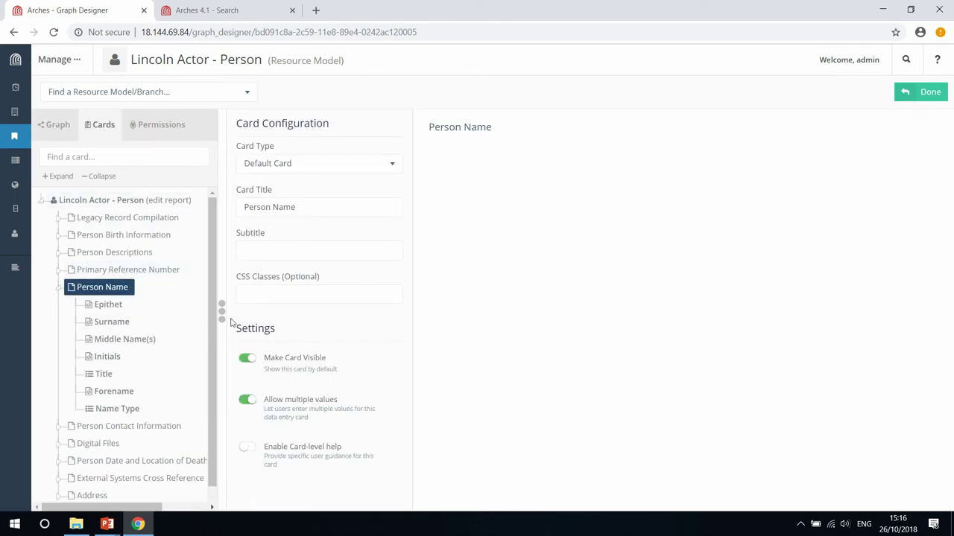
pyautogui.click(98, 305)
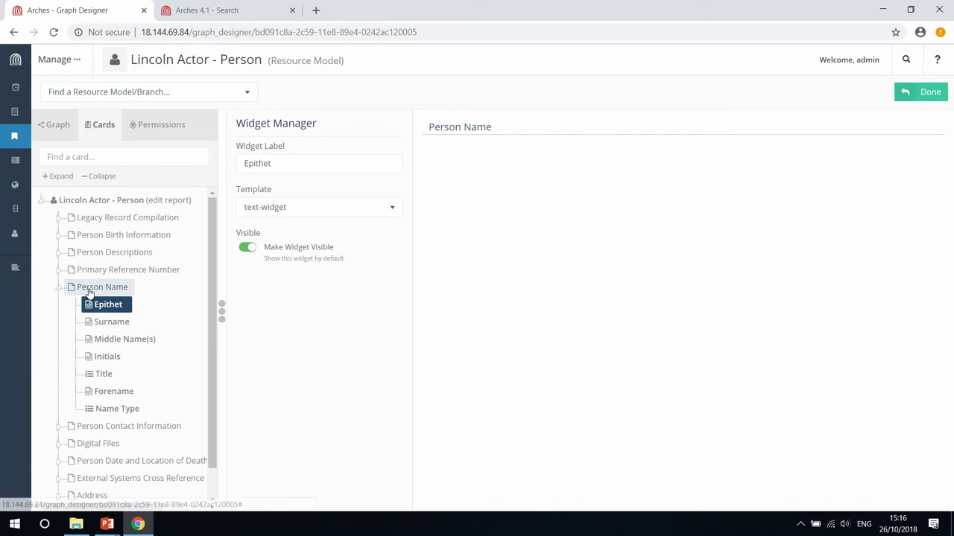
pyautogui.click(88, 289)
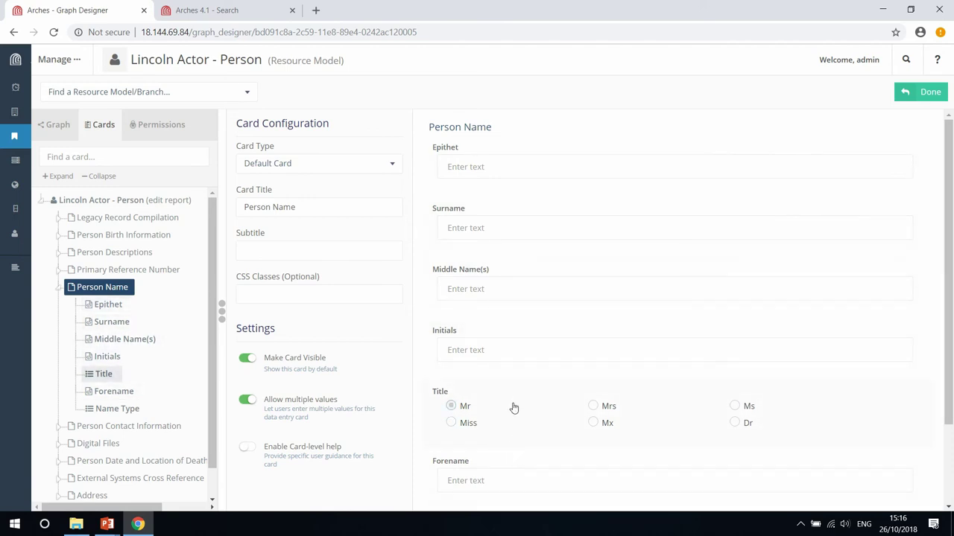
# Reorder the Person Name card fields to Title, Forename, Middle Name(s), Surname, Epithet, Initials, Name Type, and finish editing the model
pyautogui.moveTo(509, 435); pyautogui.dragTo(551, 142)
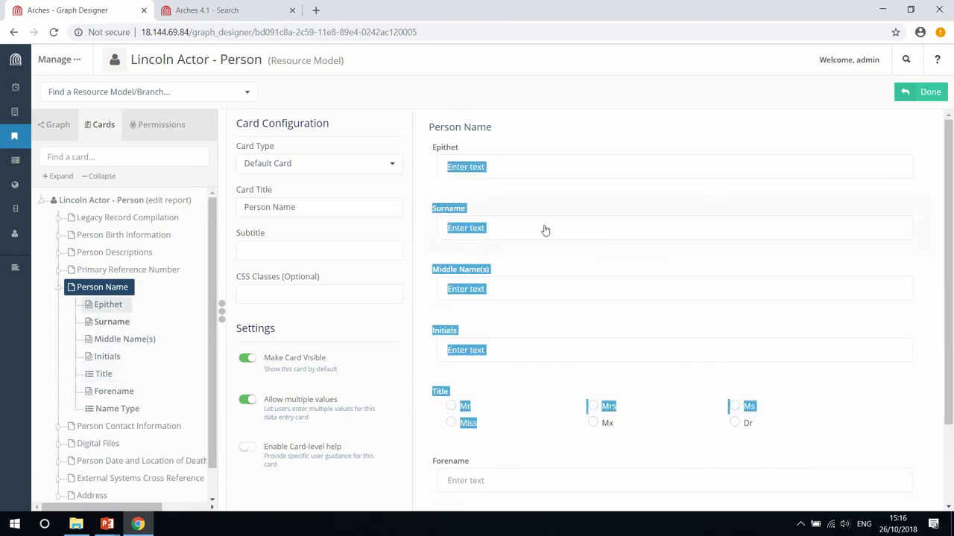
pyautogui.moveTo(106, 380); pyautogui.dragTo(108, 309)
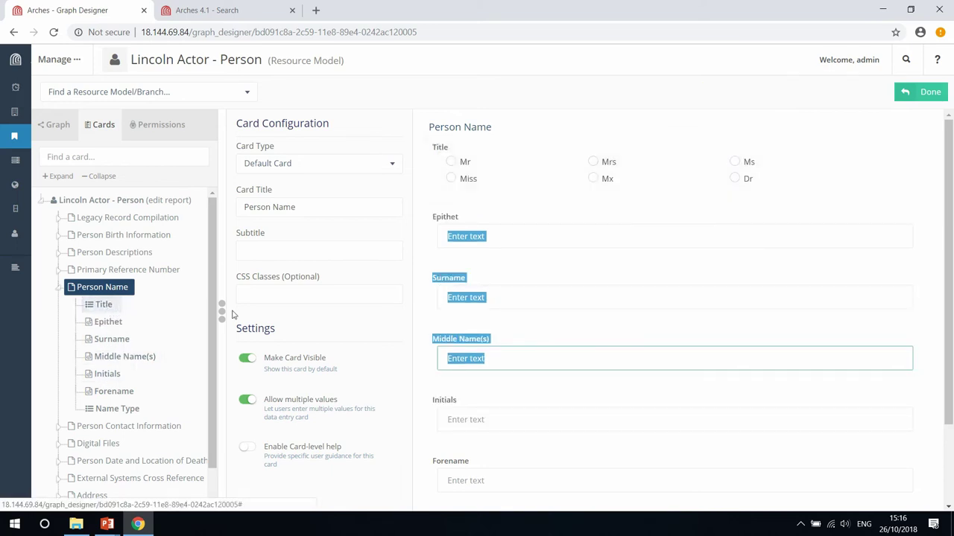
pyautogui.moveTo(123, 389); pyautogui.dragTo(121, 340)
pyautogui.moveTo(117, 378); pyautogui.dragTo(119, 353)
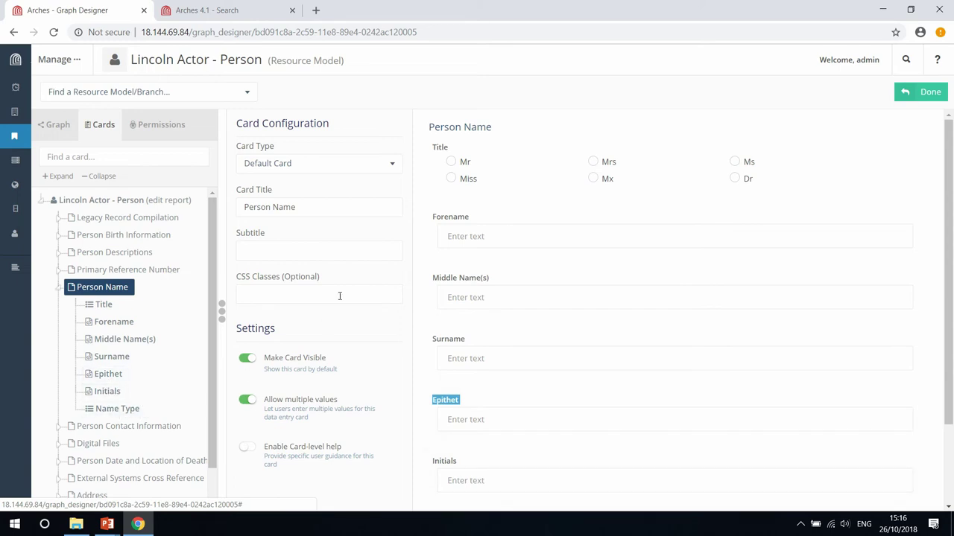
pyautogui.click(928, 93)
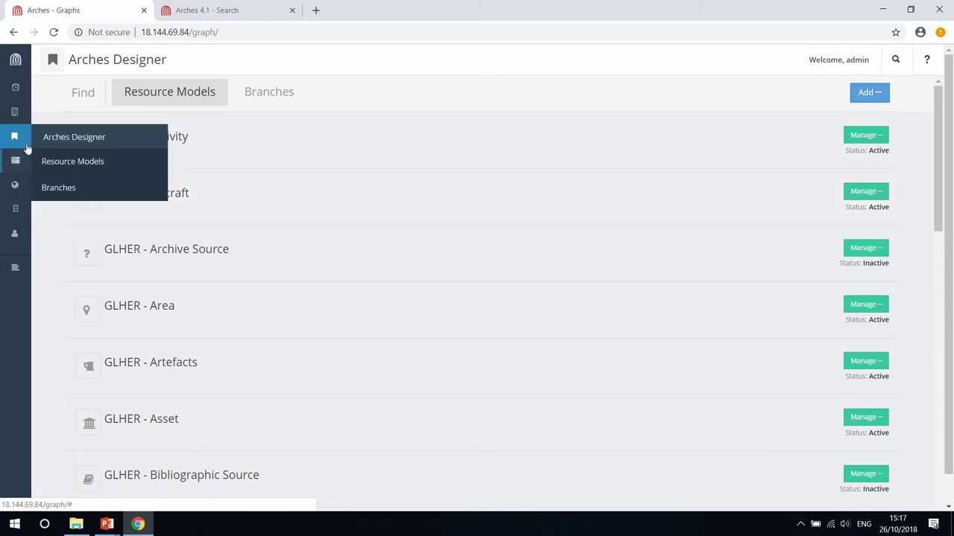
# Open the Mobile Survey Manager and review the unnamed survey's location, resources and data download settings
pyautogui.moveTo(15, 114)
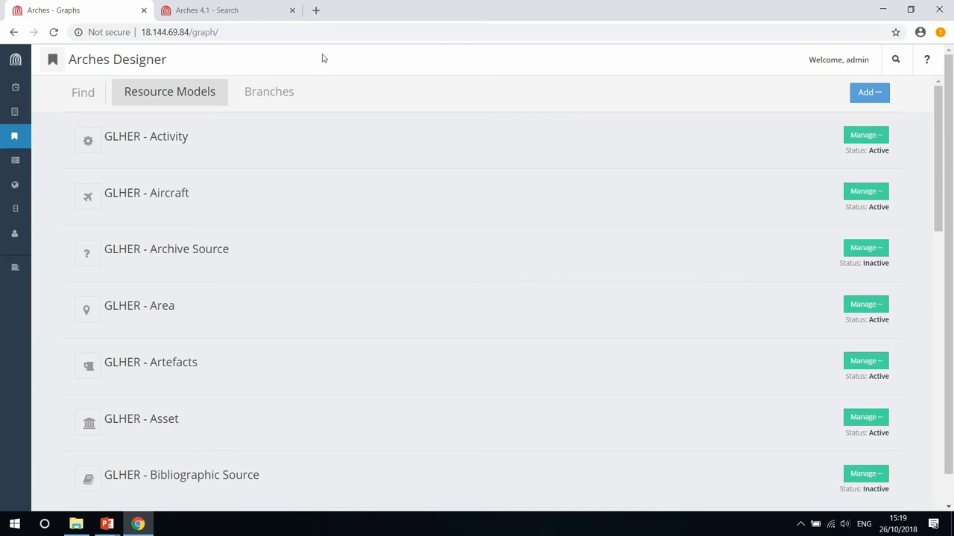
pyautogui.moveTo(22, 149)
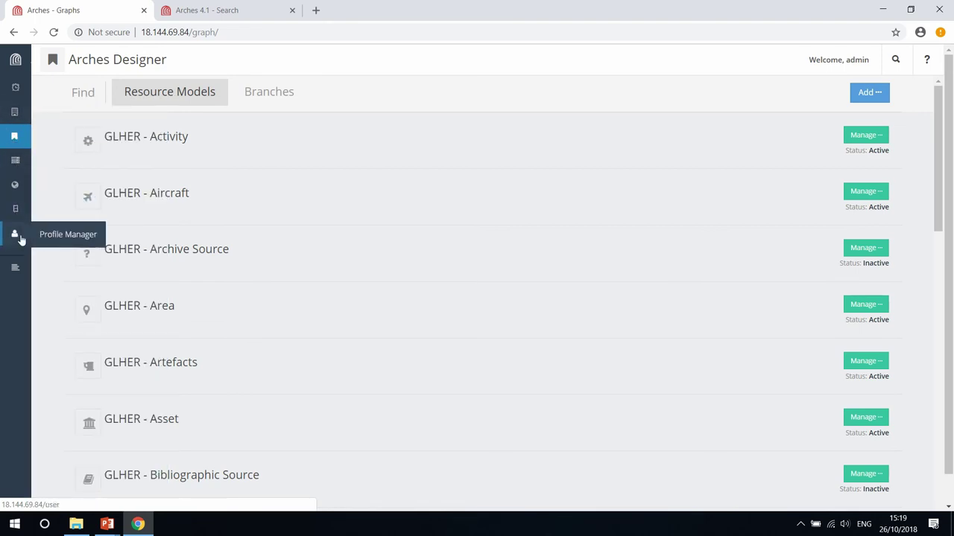
pyautogui.click(16, 185)
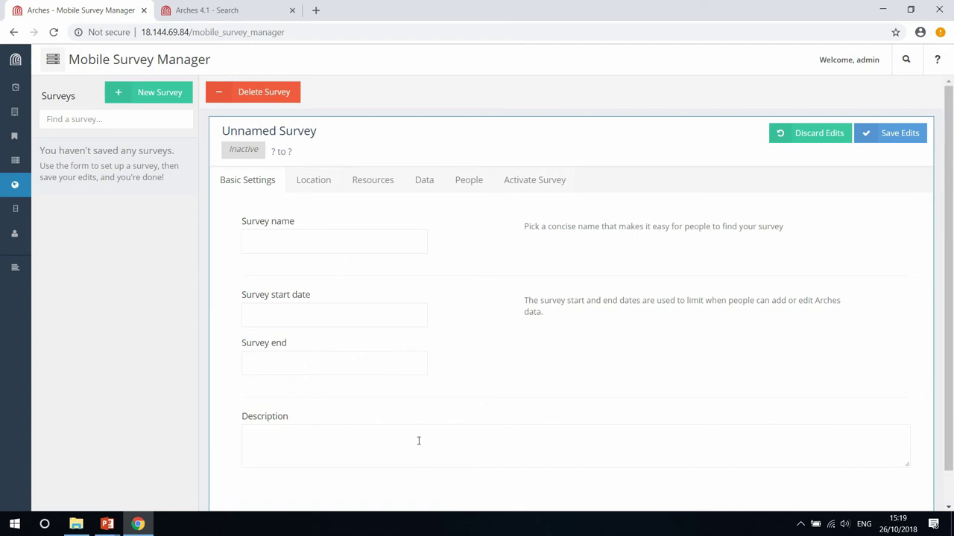
pyautogui.click(323, 185)
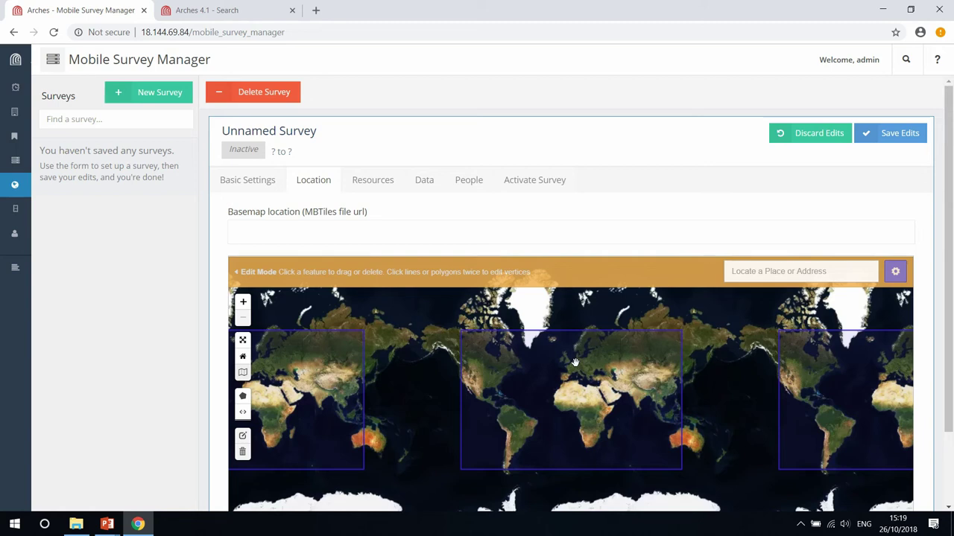
pyautogui.click(374, 180)
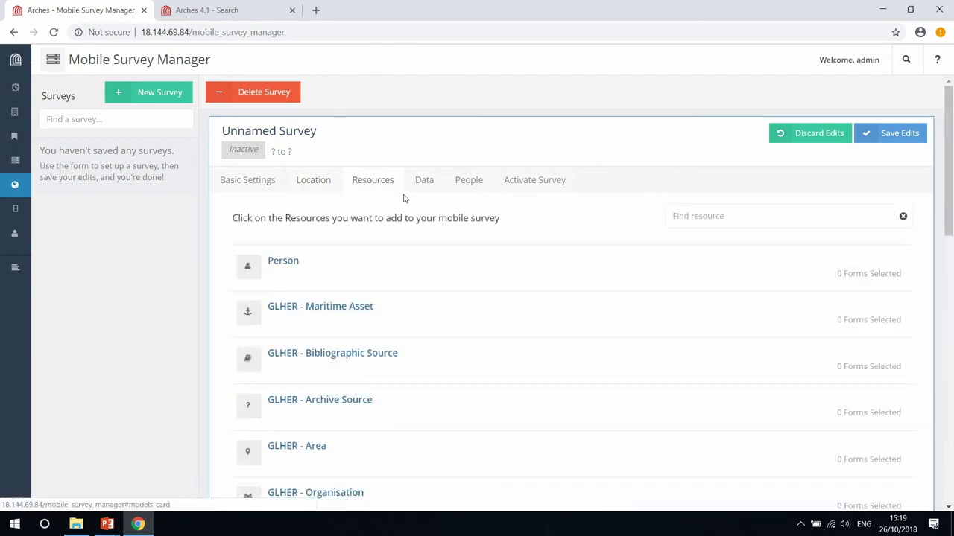
pyautogui.scroll(-3, 472, 351)
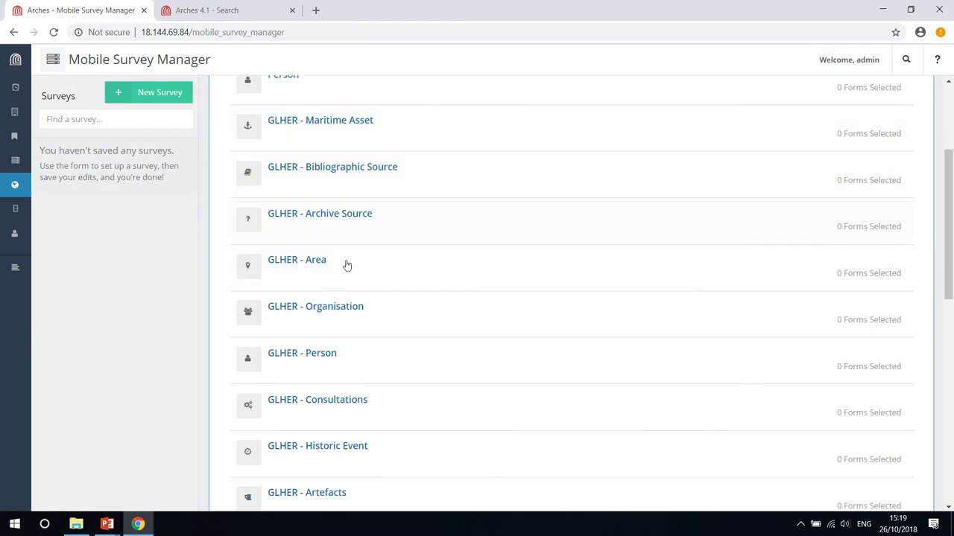
pyautogui.scroll(3, 660, 201)
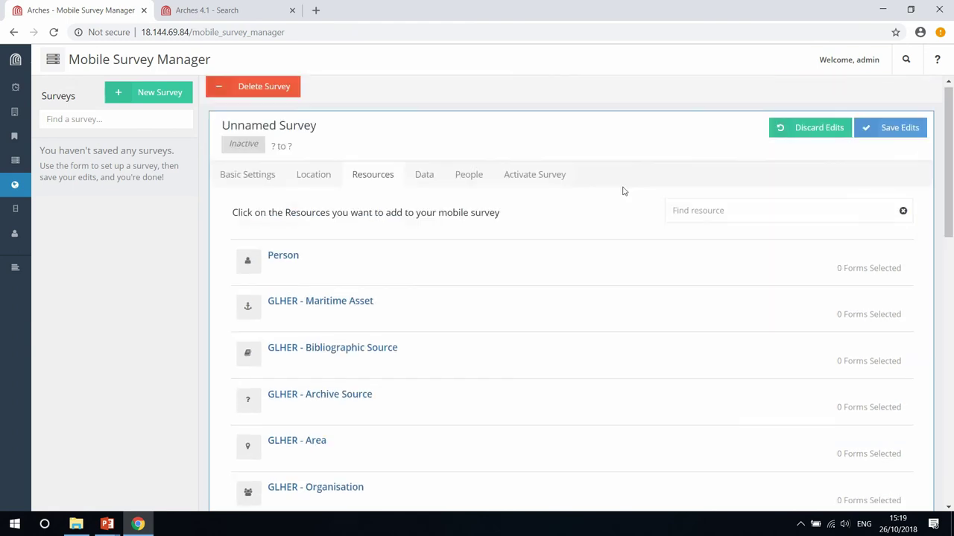
pyautogui.click(435, 183)
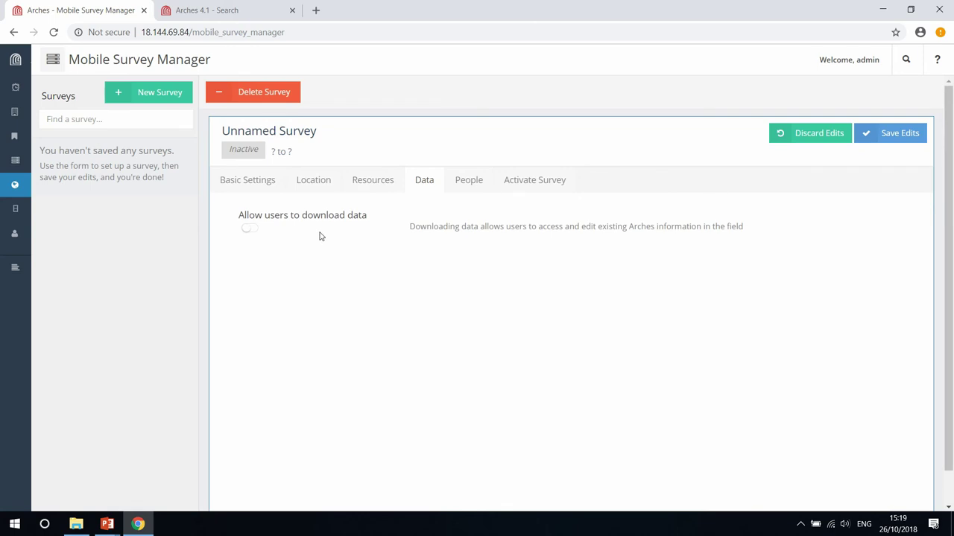
# Review the unnamed survey's people settings and its activation summary
pyautogui.click(477, 186)
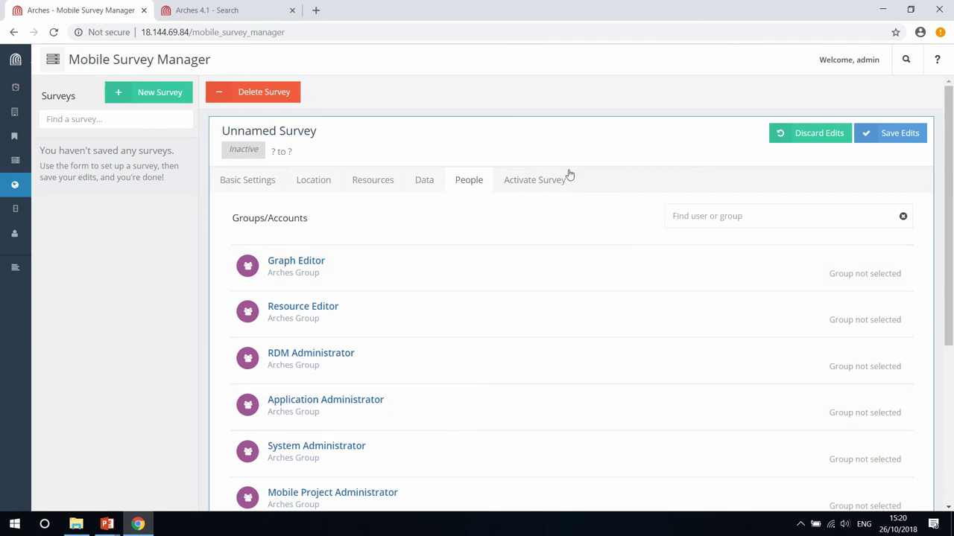
pyautogui.click(542, 181)
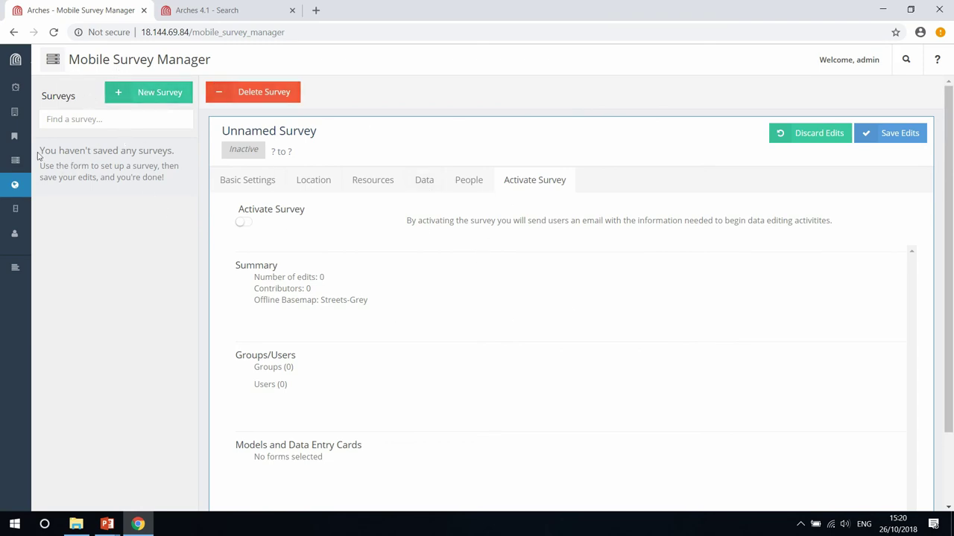
# Open the Recent Edits page and look through the list of recently added resources
pyautogui.moveTo(15, 163)
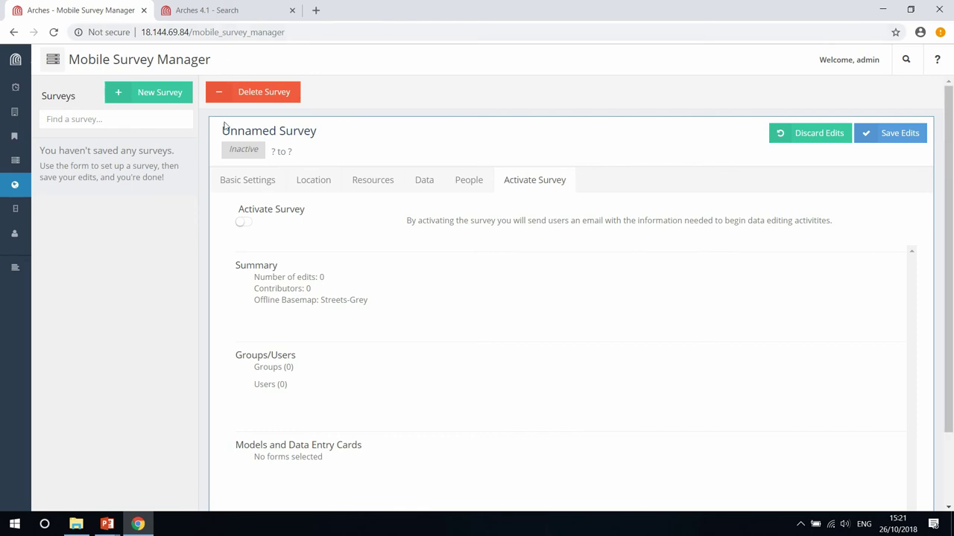
pyautogui.click(16, 212)
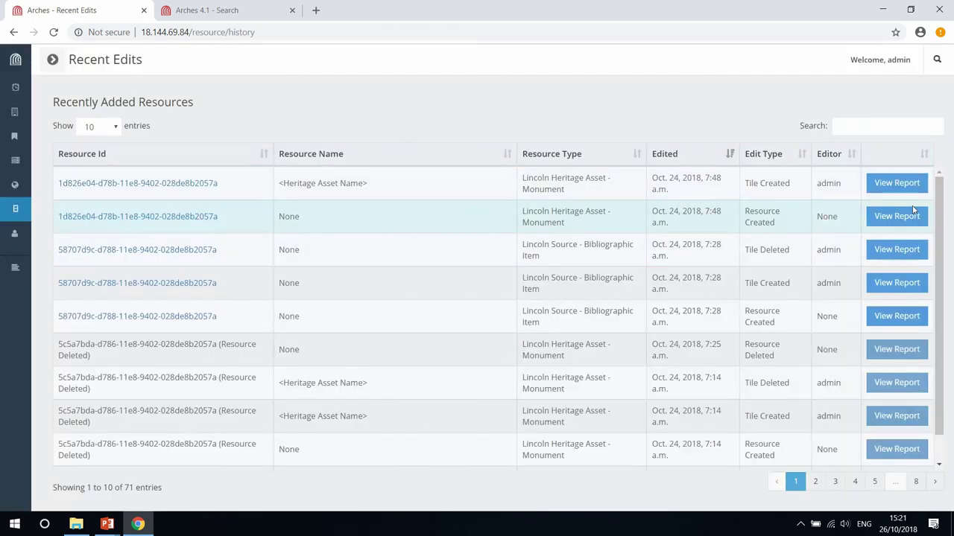
pyautogui.scroll(-1, 677, 242)
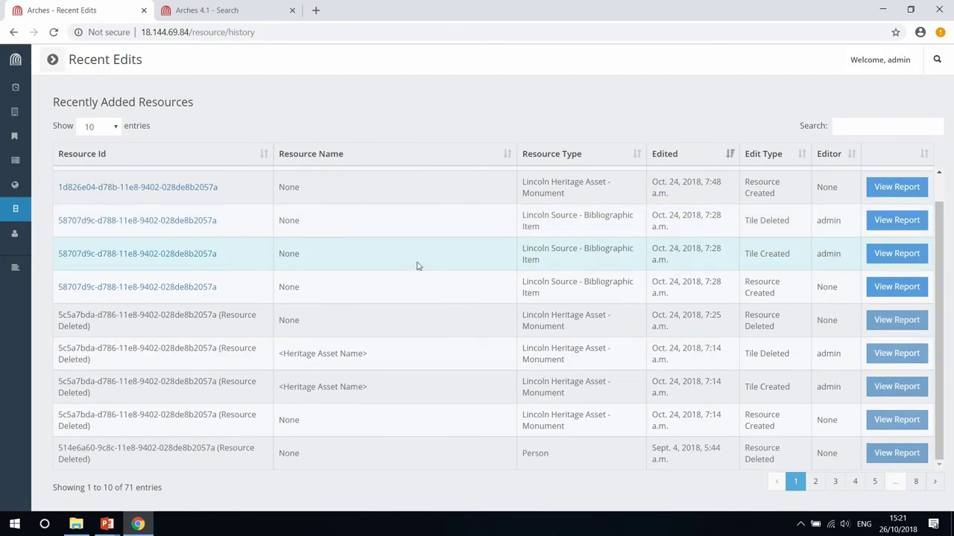
pyautogui.click(23, 187)
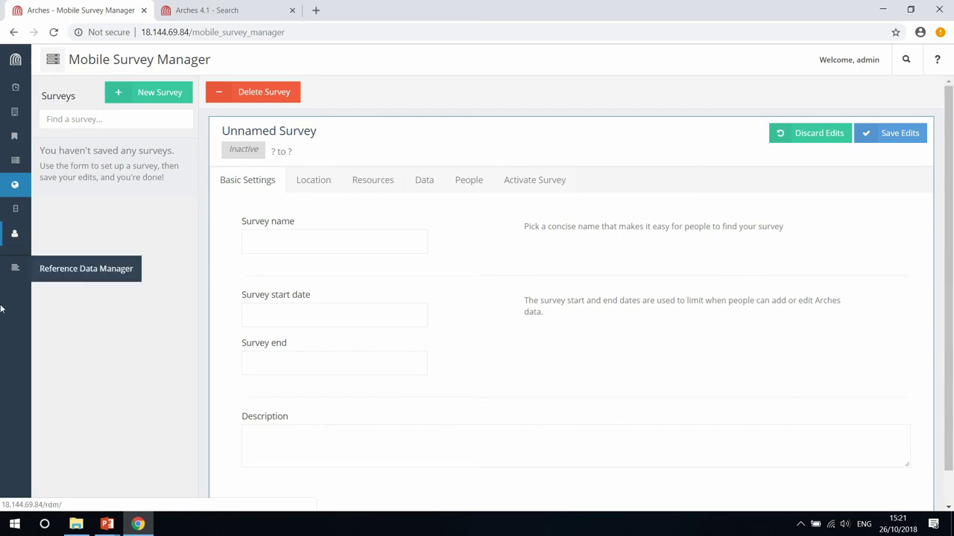
pyautogui.click(12, 235)
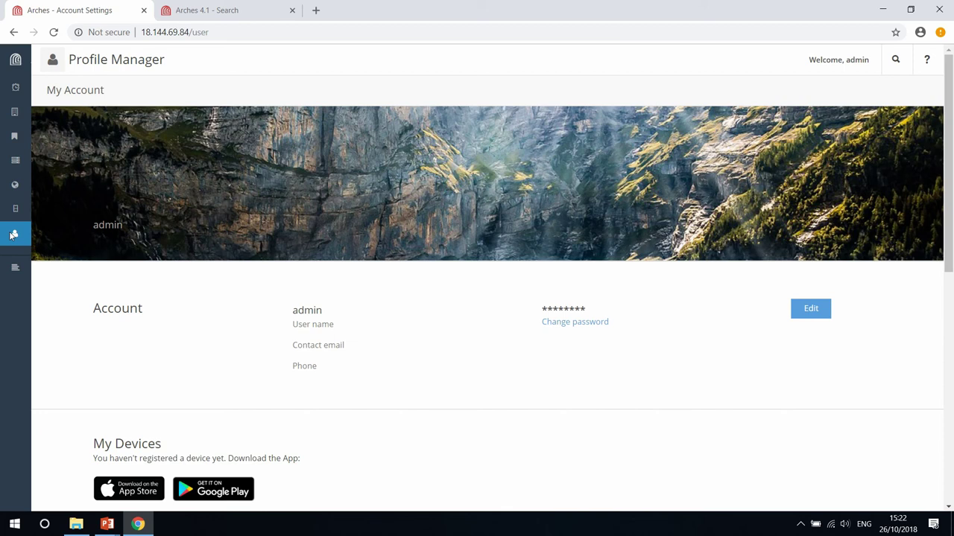
pyautogui.click(15, 60)
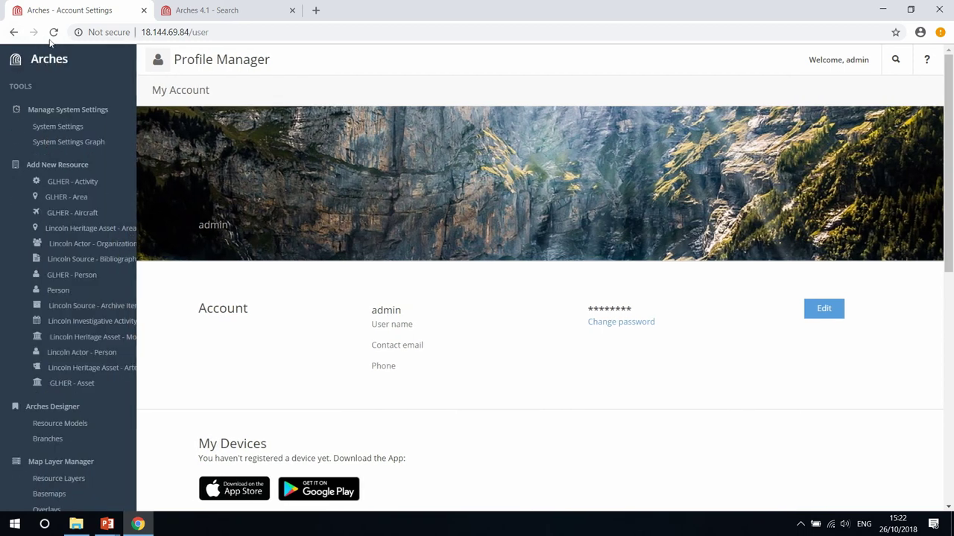
# Switch to the ARCADE search site and remove the Pub (COMMERCIAL) filter
pyautogui.click(192, 12)
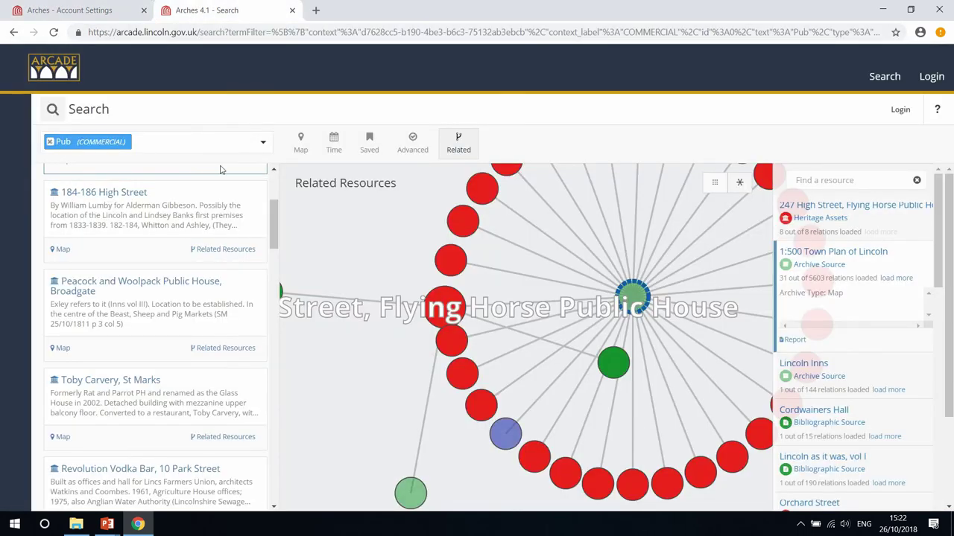
pyautogui.click(50, 142)
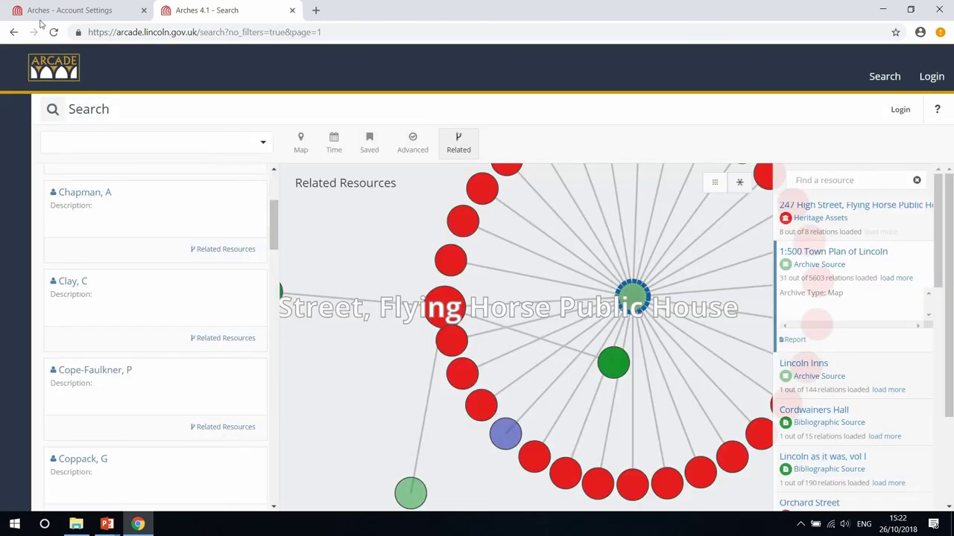
# Return to the Arches demo site, collapse its navigation and open the resource search
pyautogui.click(48, 11)
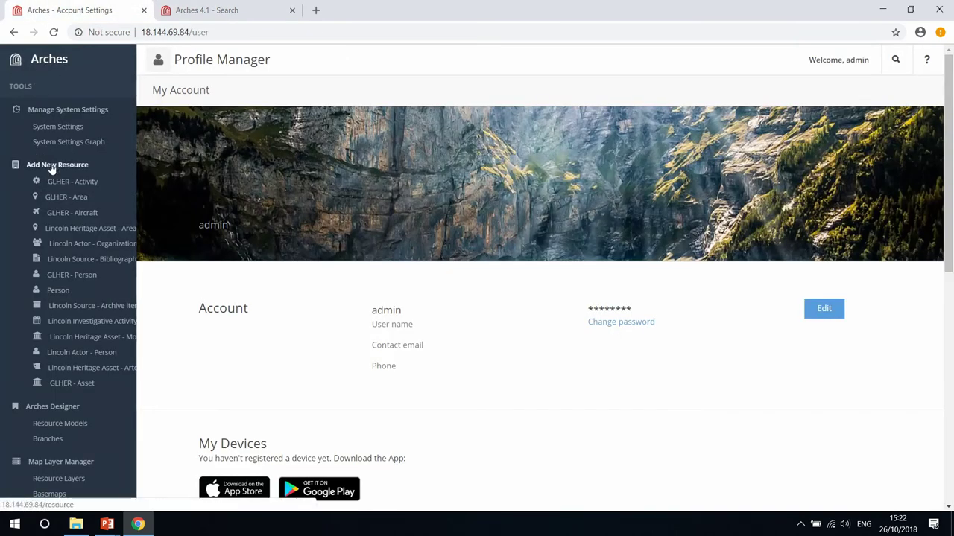
pyautogui.click(44, 75)
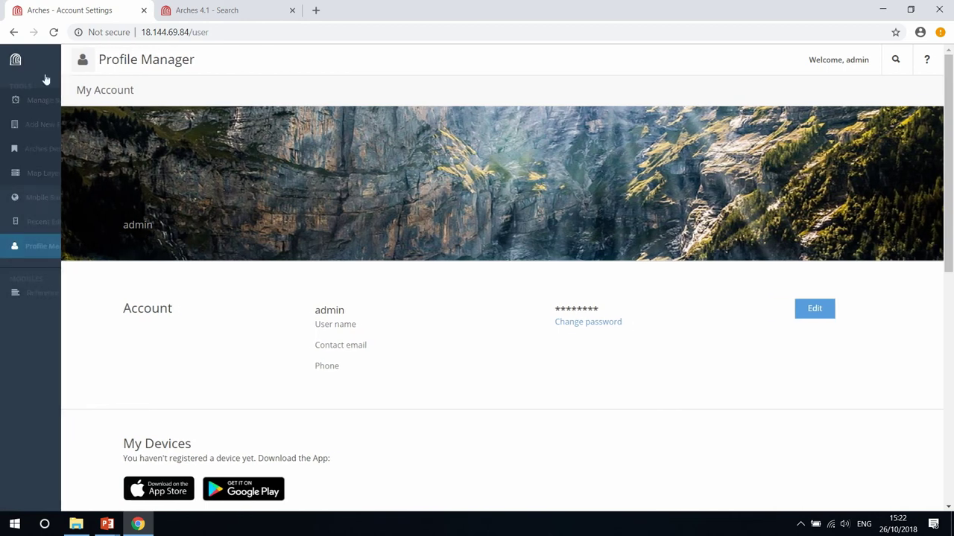
pyautogui.click(894, 61)
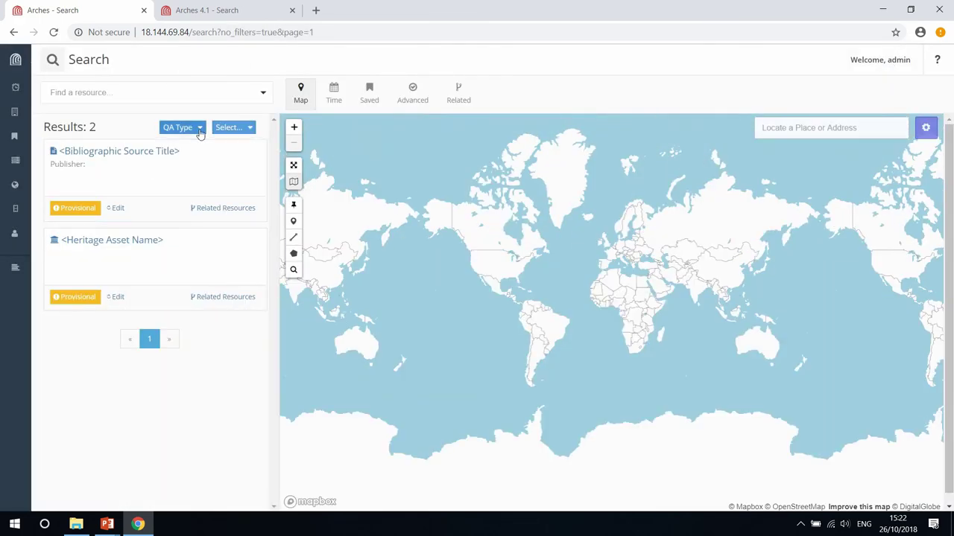
# Show the QA Type filter options and open the provisional bibliographic source record for editing
pyautogui.click(200, 131)
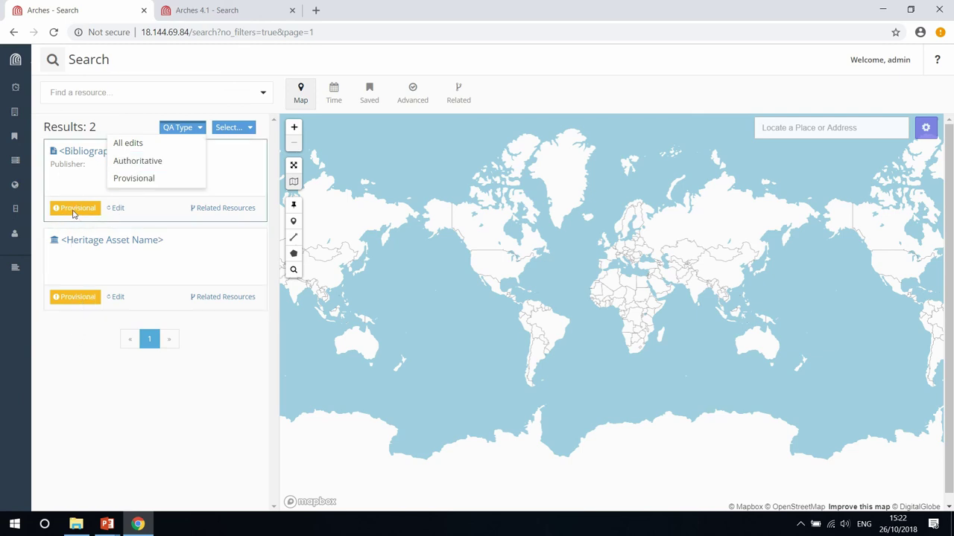
pyautogui.click(118, 209)
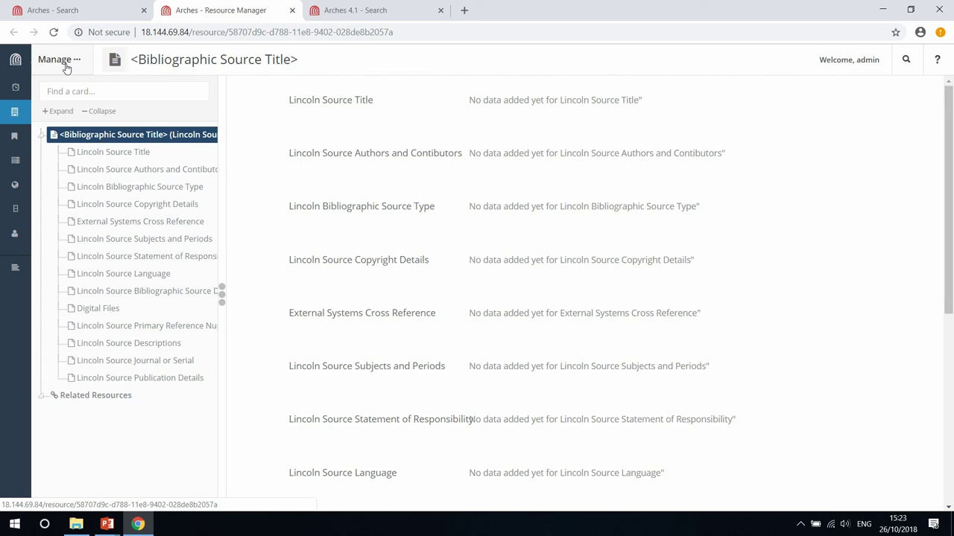
# View the options under Arches Designer, Map Layer Manager and Add New Resource, and open the Reference Data Manager
pyautogui.moveTo(15, 137)
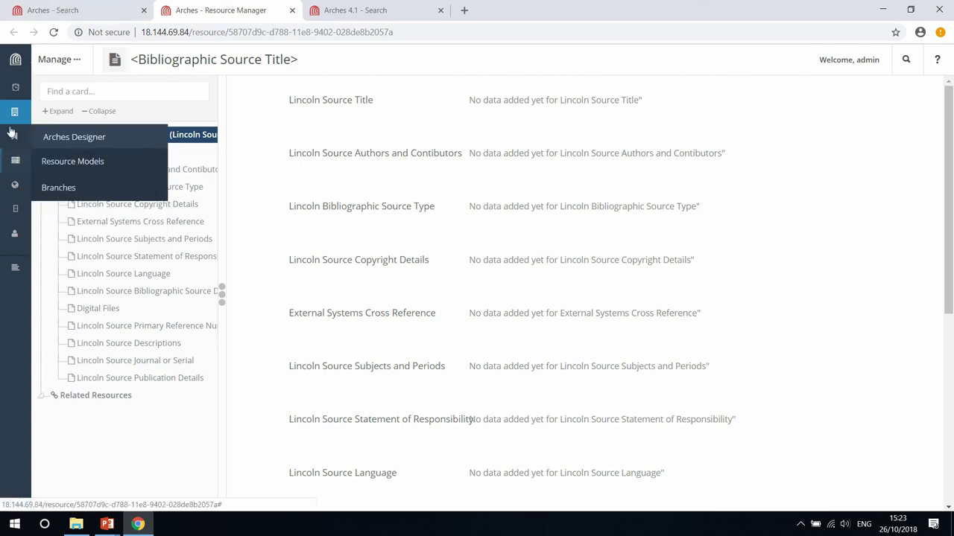
pyautogui.moveTo(15, 163)
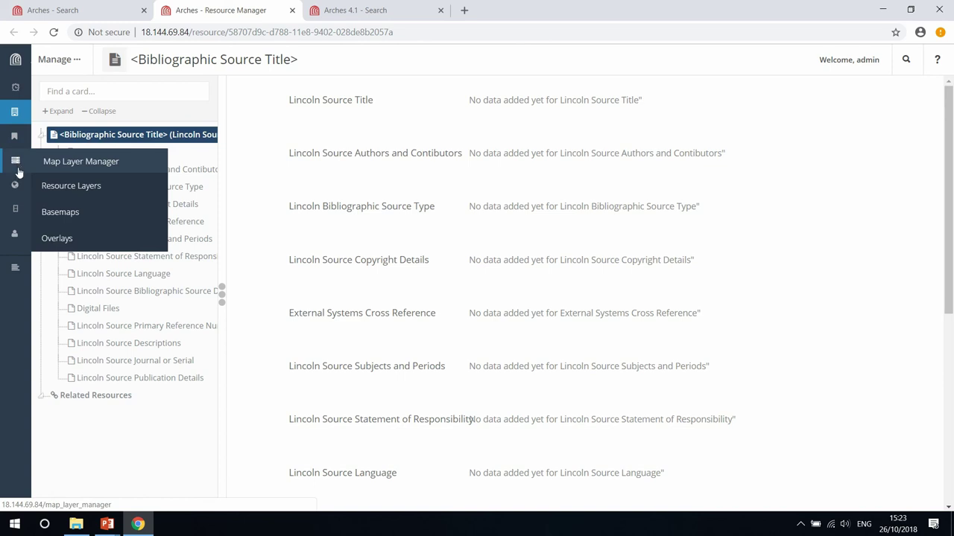
pyautogui.moveTo(15, 89)
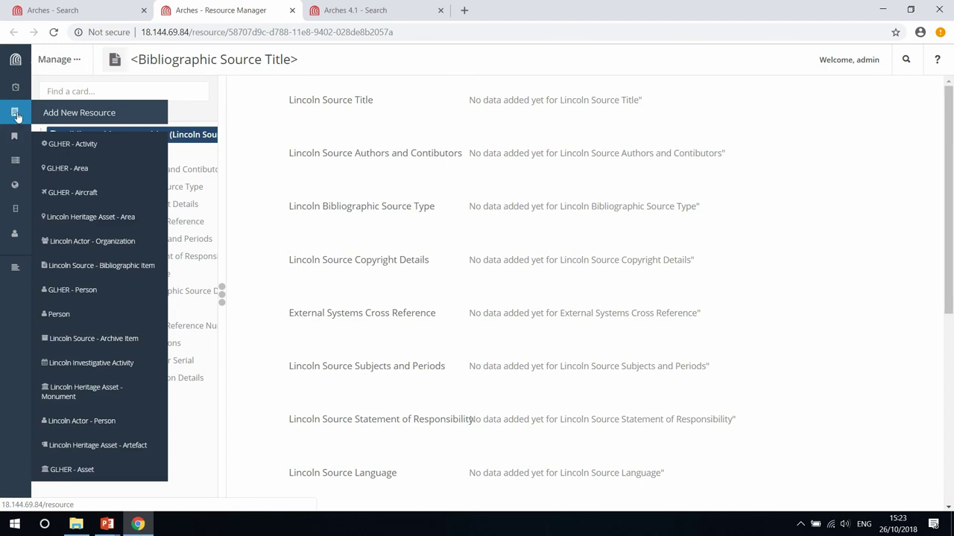
pyautogui.click(17, 270)
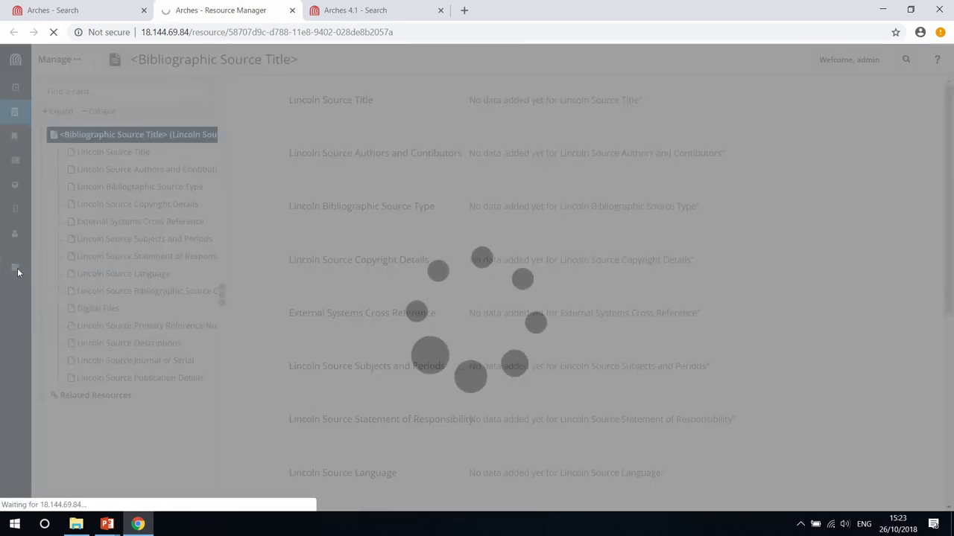